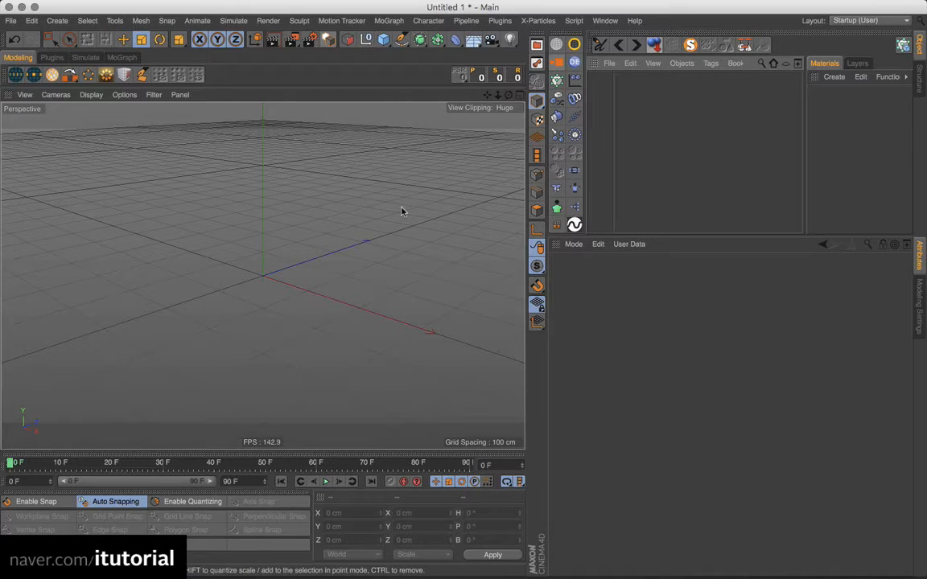
Add a cube primitive at the world origin of the empty scene
left_click(383, 40)
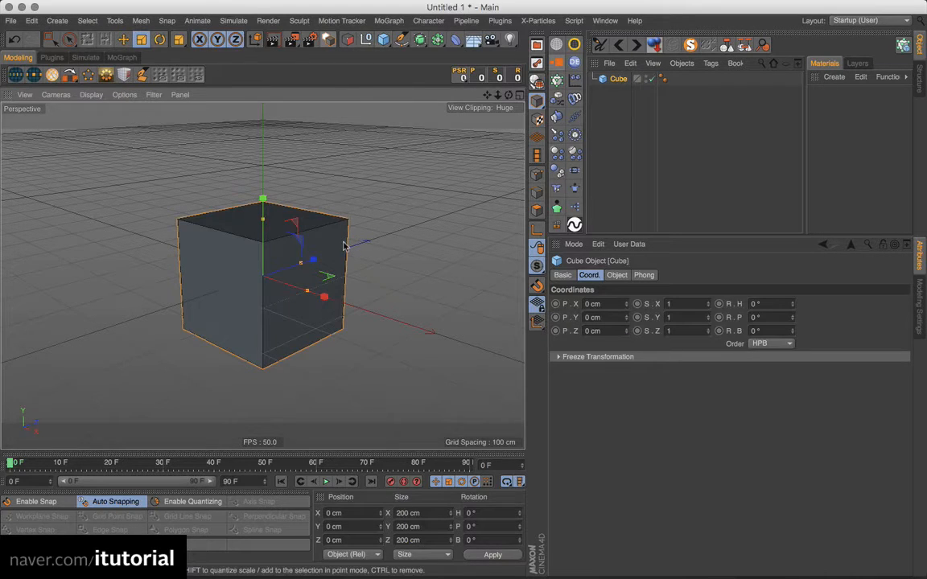
scroll(341, 238, "down", 5)
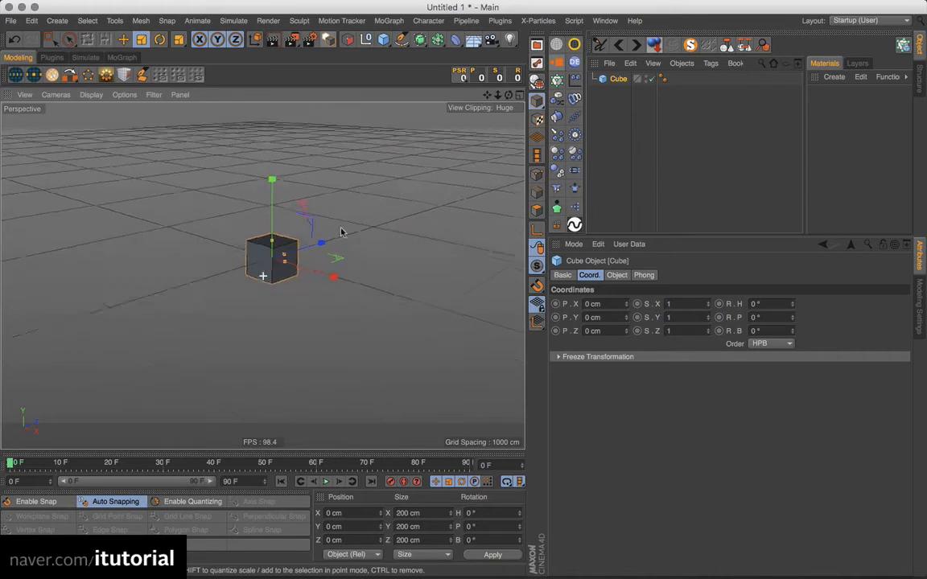
left_click_drag(341, 229, 351, 237, "alt")
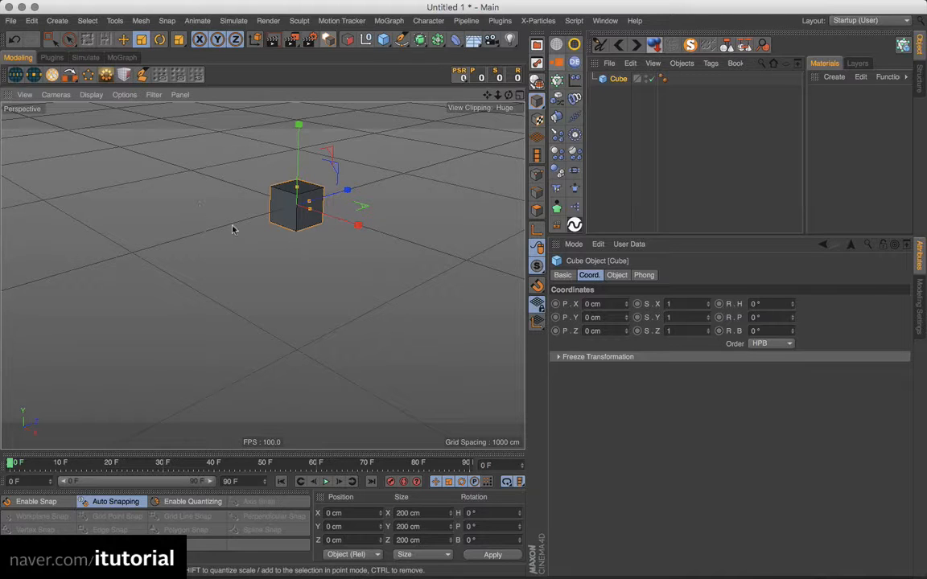
middle_click_drag(268, 231, 243, 257, "alt")
left_click_drag(290, 251, 213, 267, "alt")
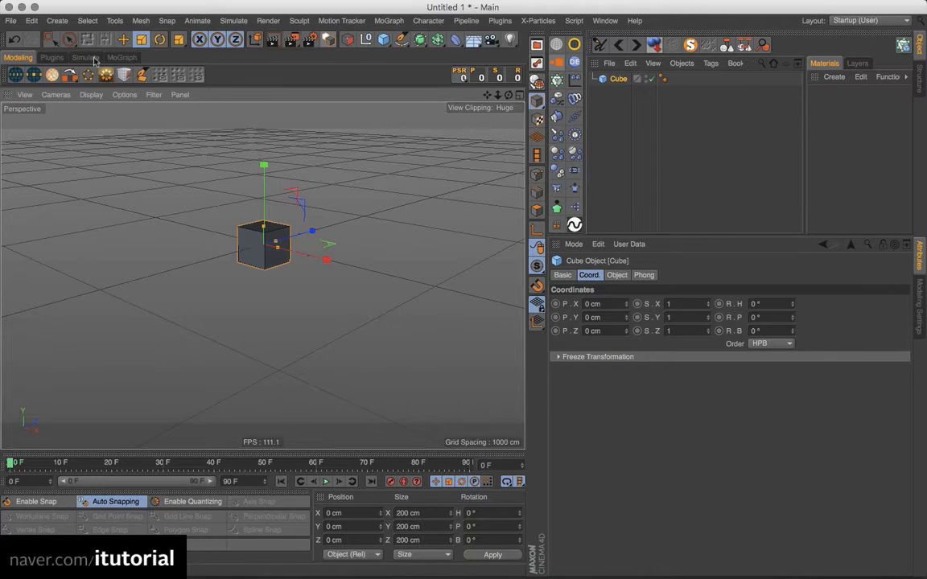
Set the gravity in the project's general dynamics settings to 1000 cm
left_click(37, 23)
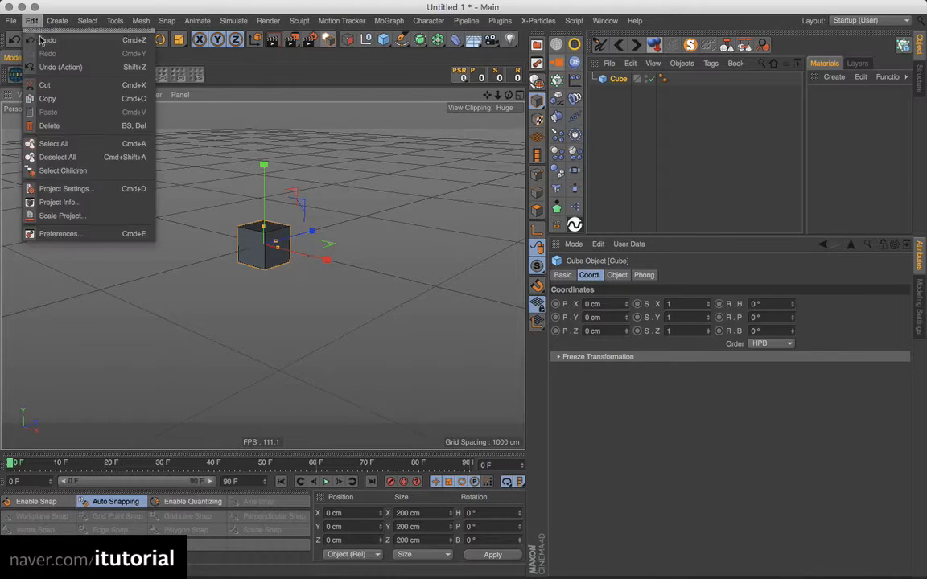
left_click(72, 190)
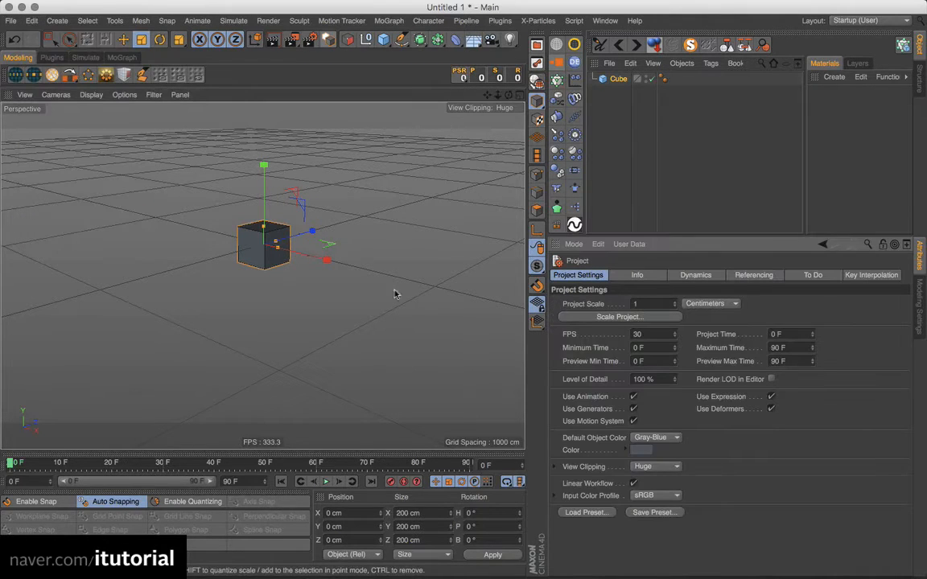
left_click(696, 275)
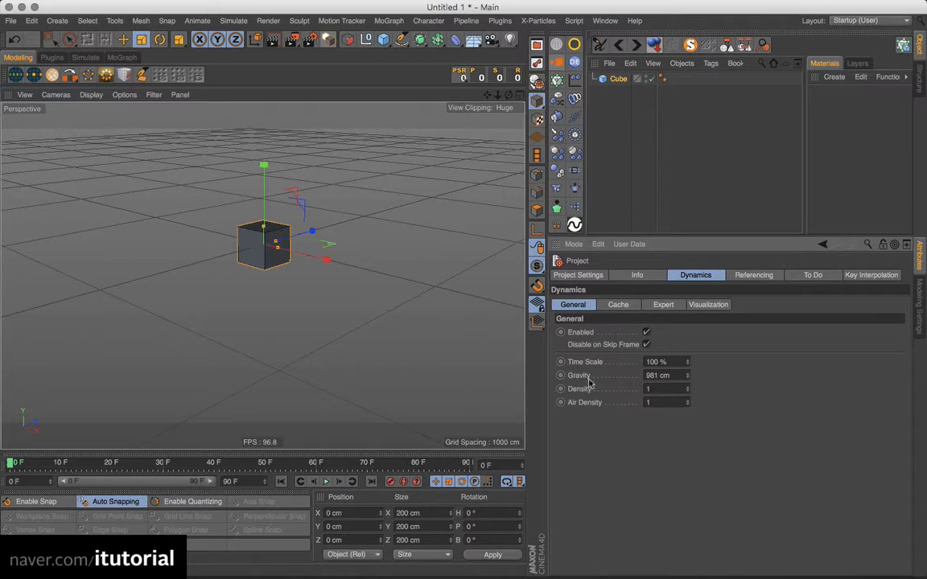
left_click_drag(672, 376, 631, 377)
type("1000")
key("Return")
left_click(673, 375)
left_click(674, 375)
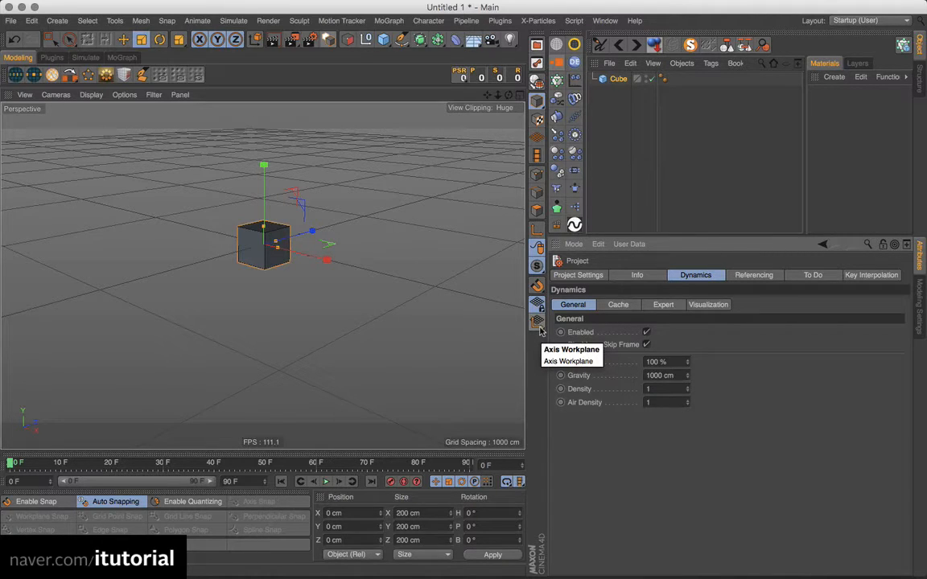
left_click(594, 186)
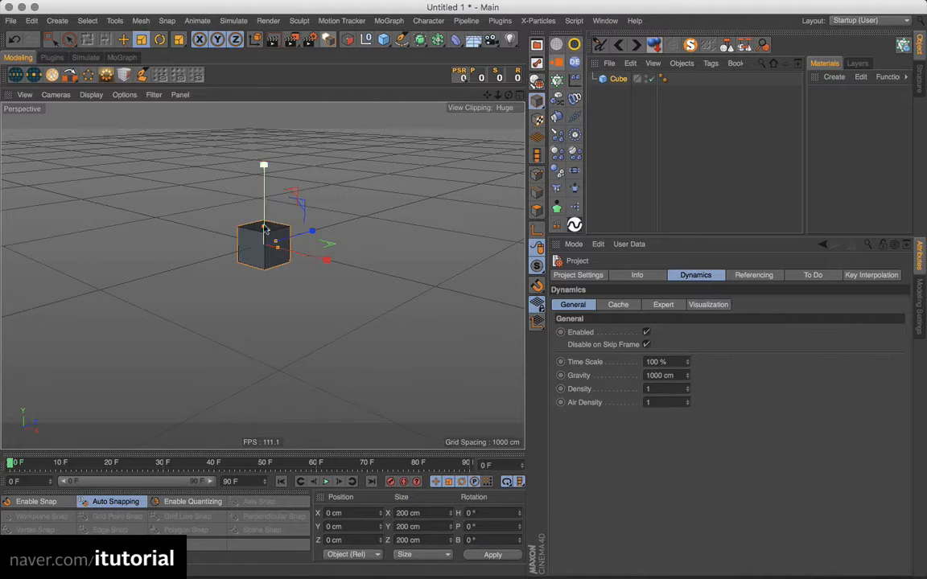
middle_click_drag(325, 243, 335, 201, "alt")
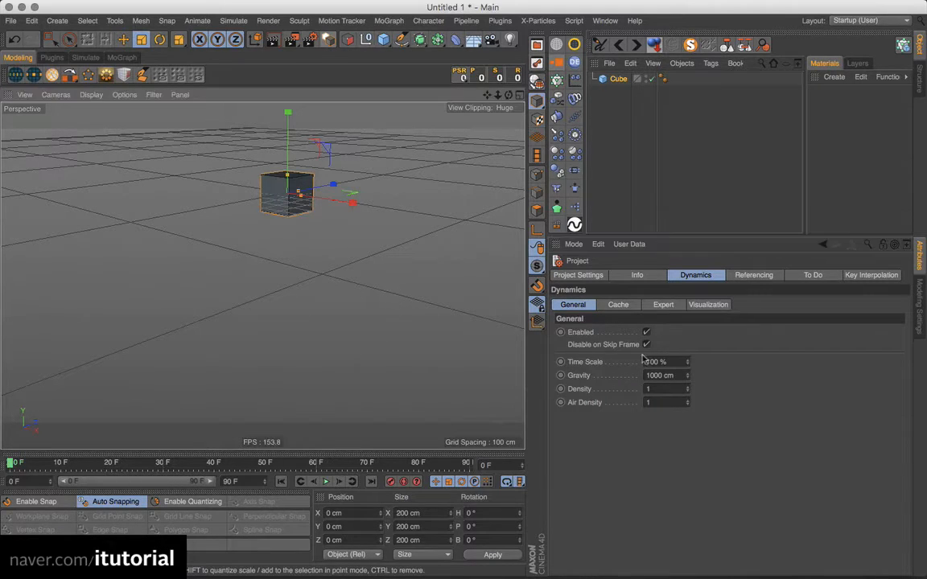
double_click(658, 375)
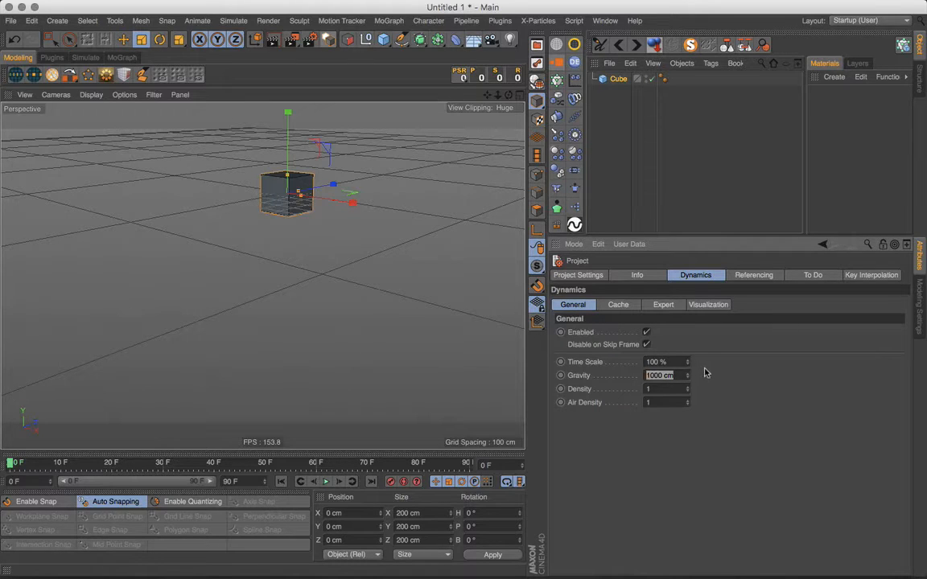
left_click(690, 378)
left_click_drag(675, 376, 626, 386)
left_click(707, 377)
Play the timeline to check the cube's motion without a dynamics tag, and return to frame 0
left_click(326, 481)
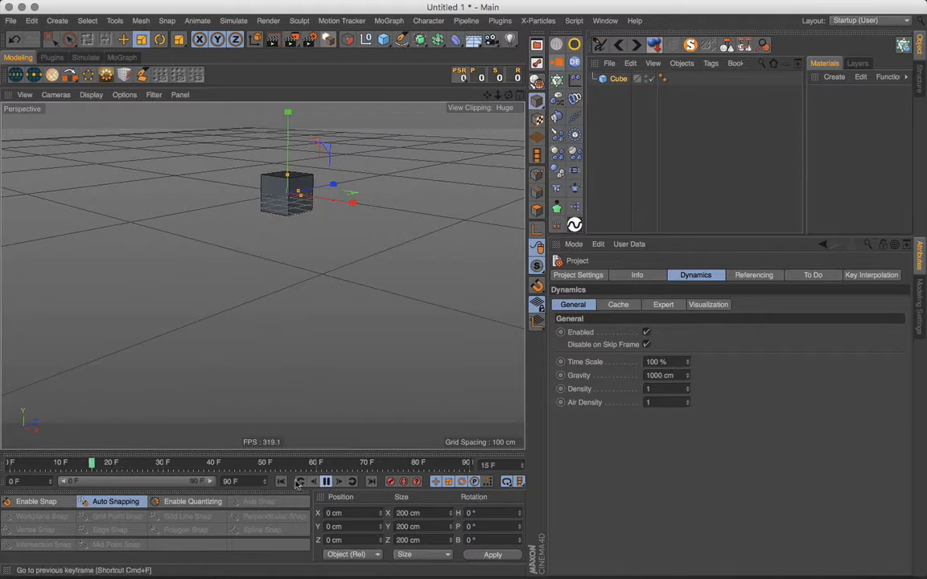
left_click(282, 483)
left_click(326, 483)
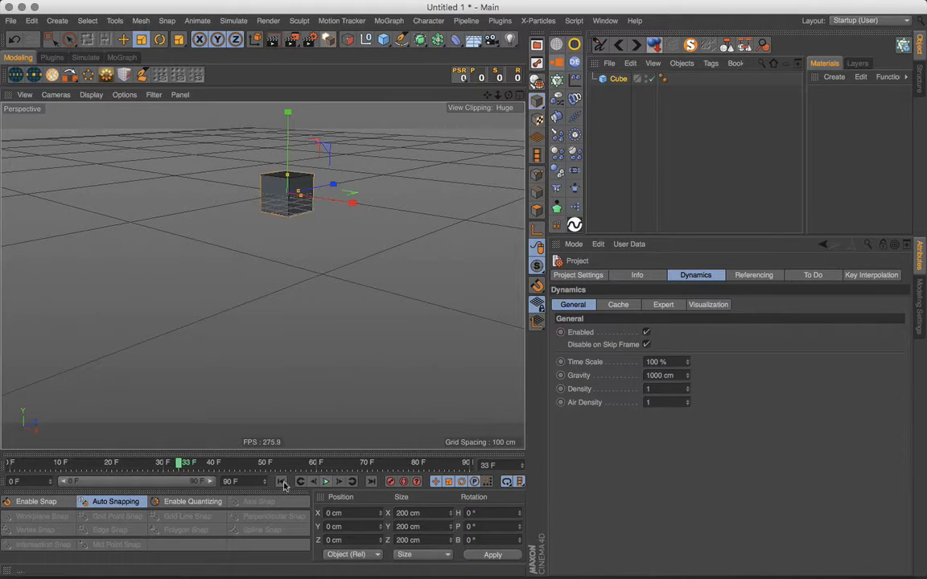
left_click(281, 481)
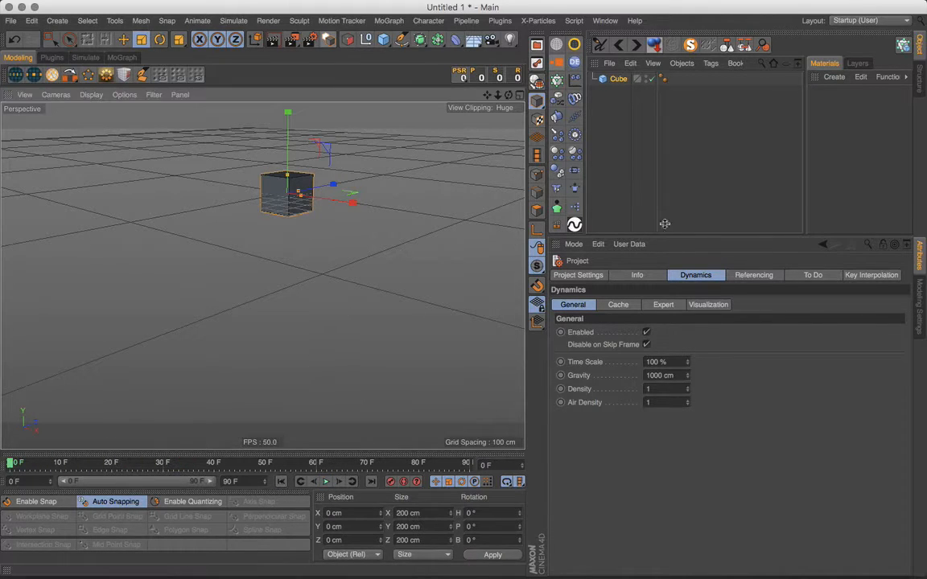
Assign a Rigid Body simulation tag to the cube
left_click(611, 109)
left_click(610, 81)
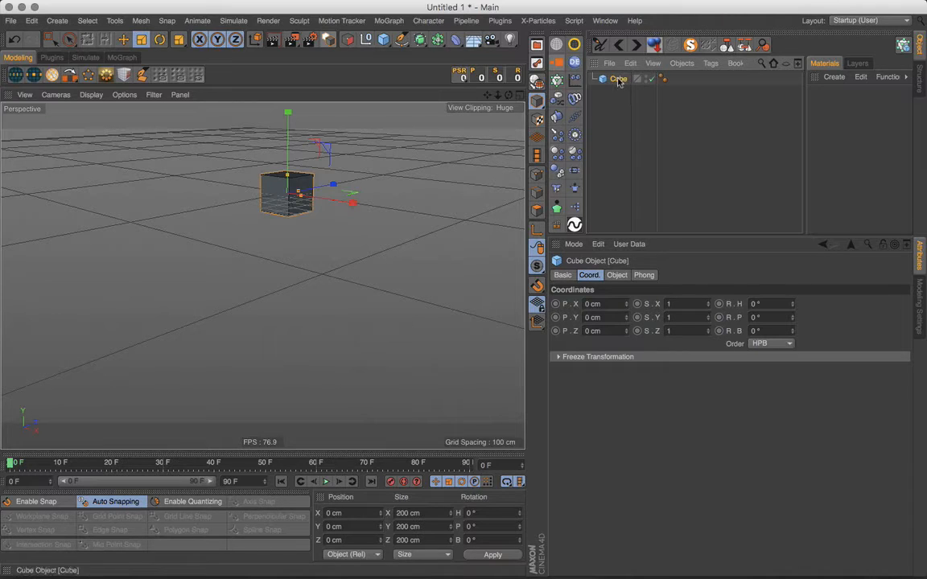
right_click(619, 81)
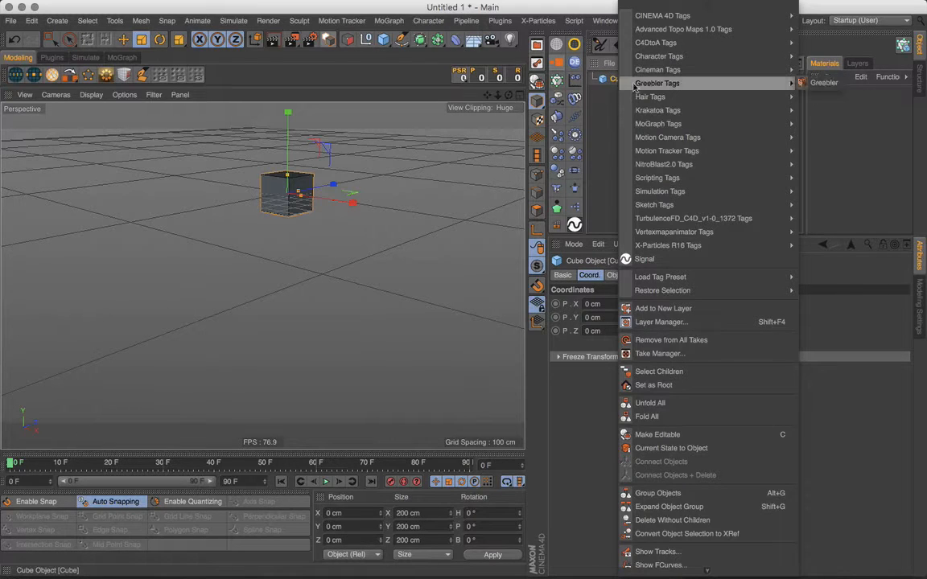
mouse_move(653, 100)
mouse_move(744, 193)
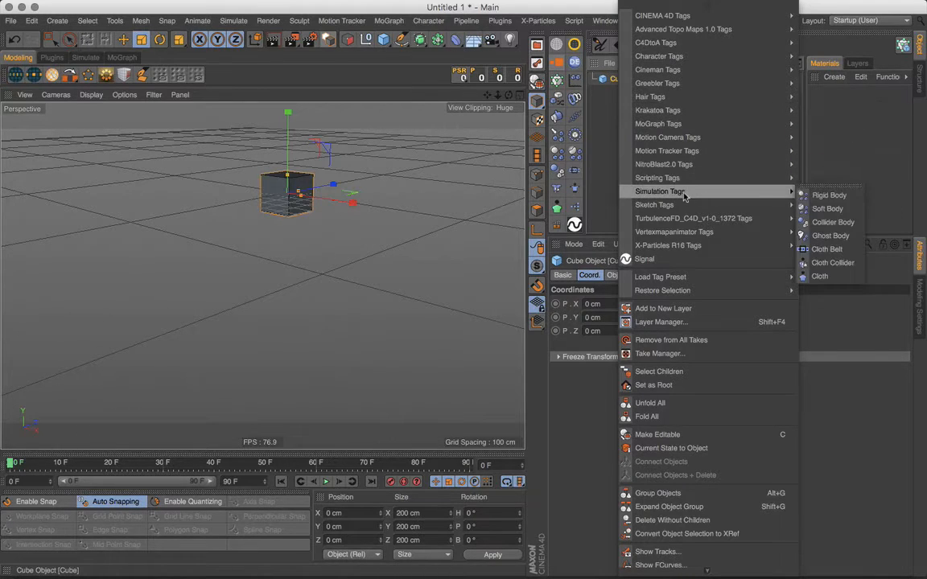
left_click(829, 195)
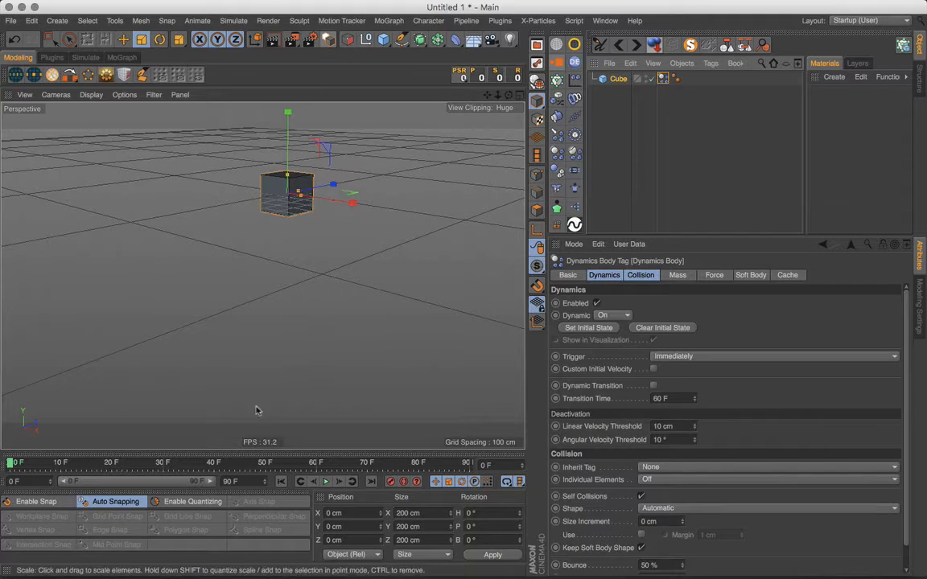
Play the simulation to watch the rigid body cube fall, and return to frame 0
left_click(325, 481)
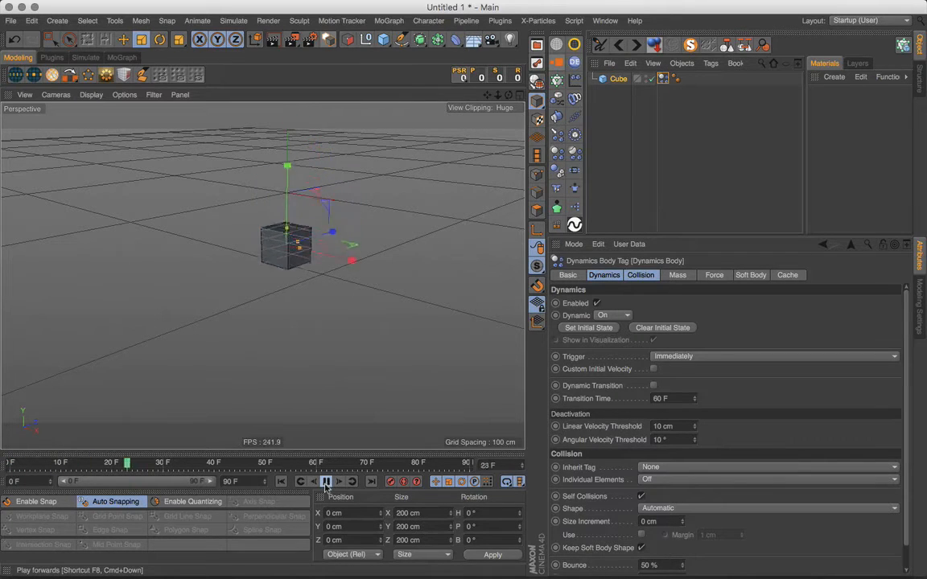
left_click(325, 481)
left_click(281, 481)
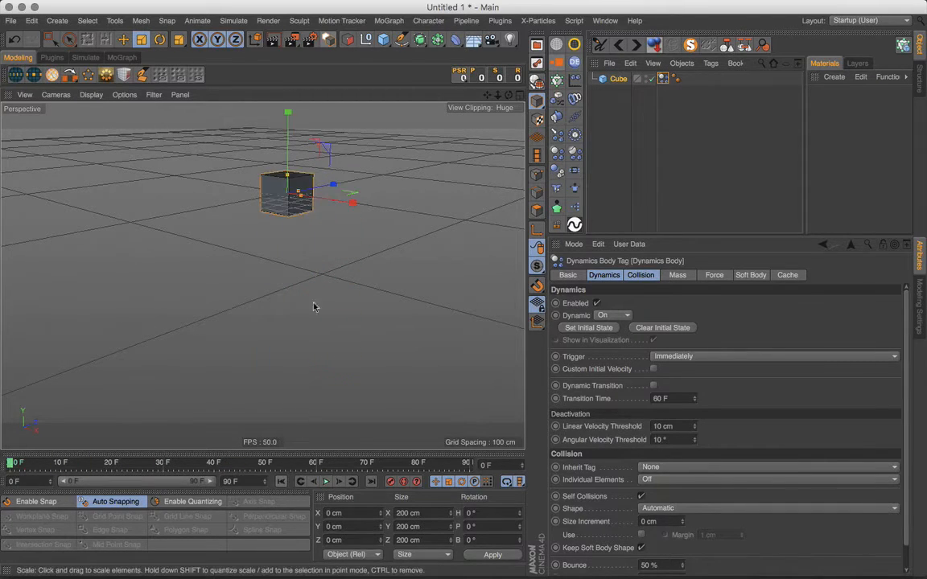
Bring up the project's dynamics settings to review the gravity value
scroll(288, 226, "down", 3)
mouse_move(329, 270)
left_mouse_down("alt")
mouse_move(341, 270)
mouse_move(333, 274)
left_mouse_up("alt")
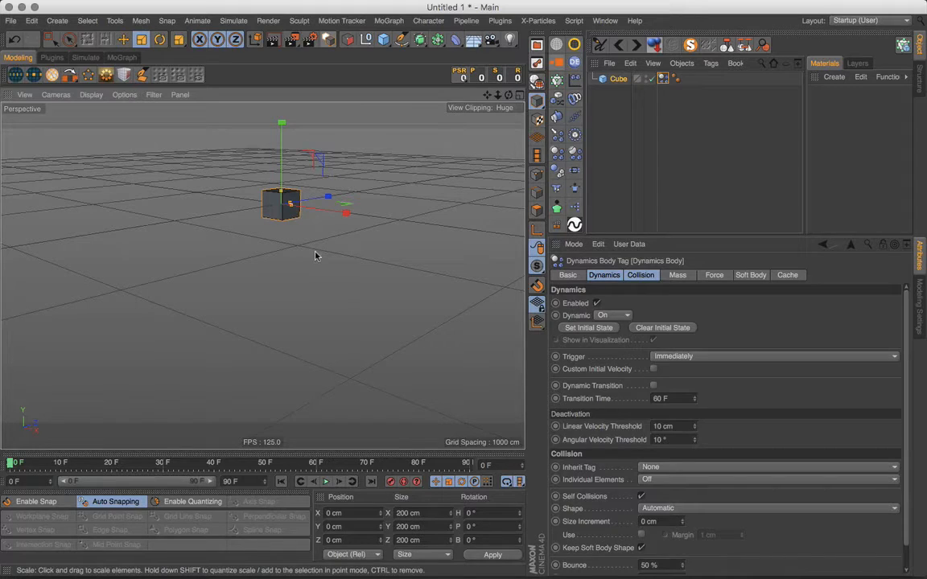
key("super+d")
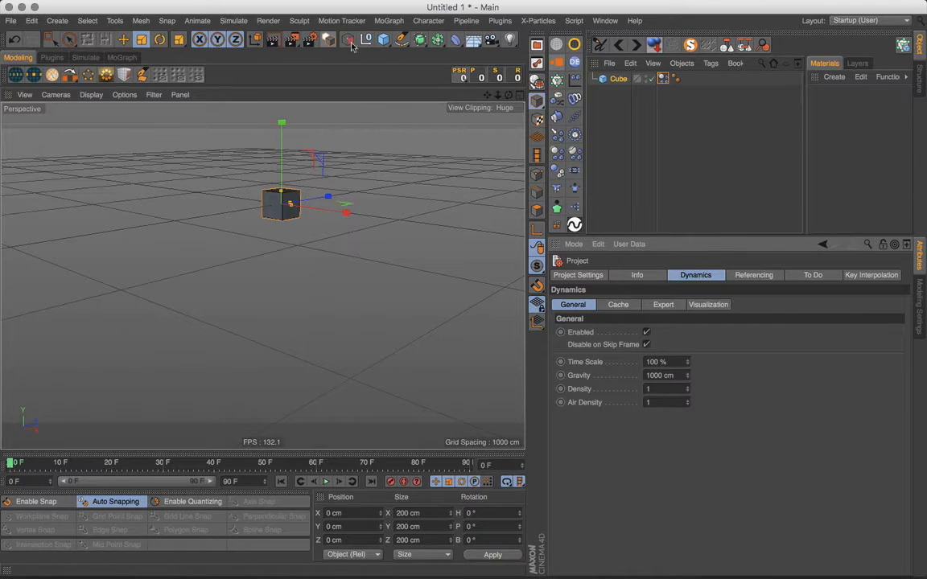
Add a disc primitive and move it straight down below the cube to about -642 cm in Y
left_click(383, 40)
left_click(407, 80)
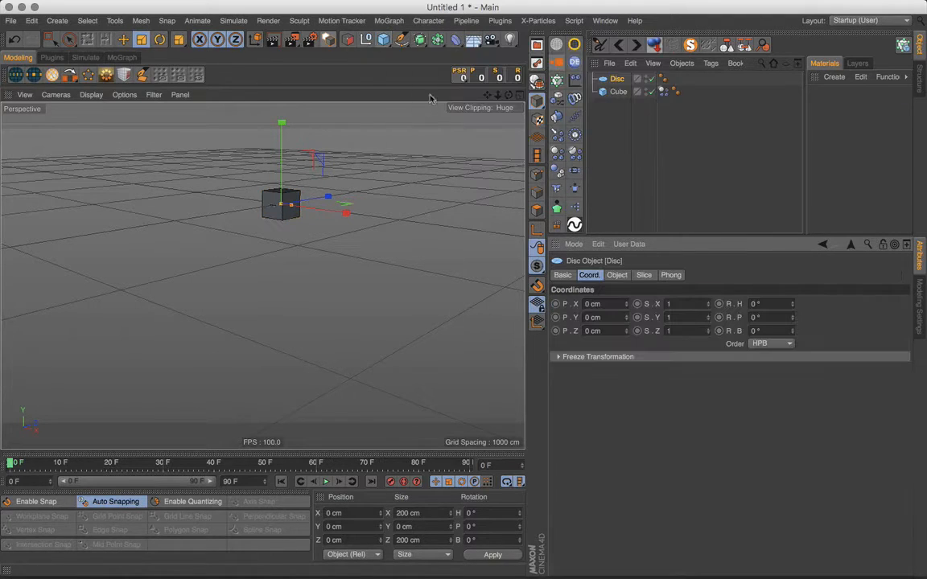
left_click(124, 39)
left_click_drag(281, 156, 281, 240)
Scale the cube down uniformly to about 128 cm per side
left_click(288, 204)
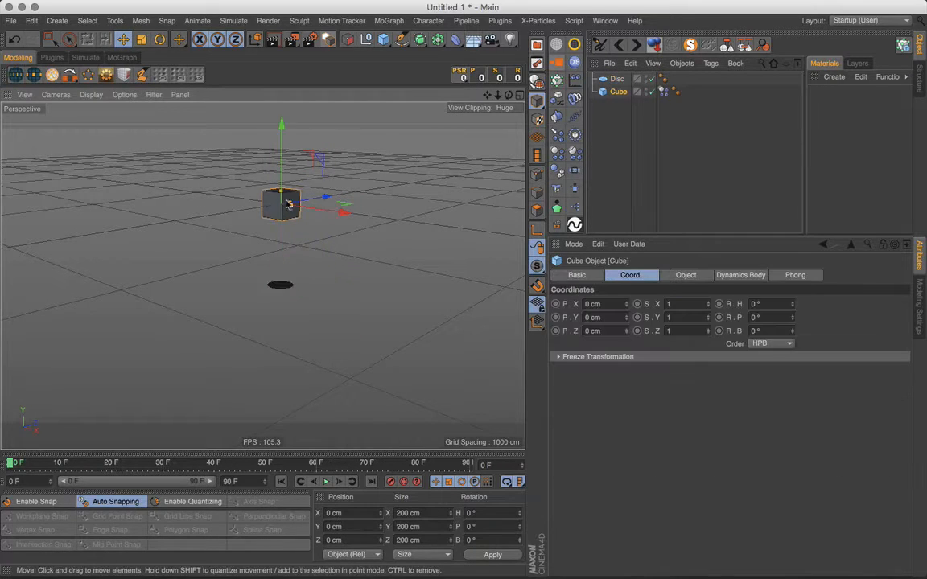
left_click(141, 40)
left_click_drag(373, 161, 336, 249)
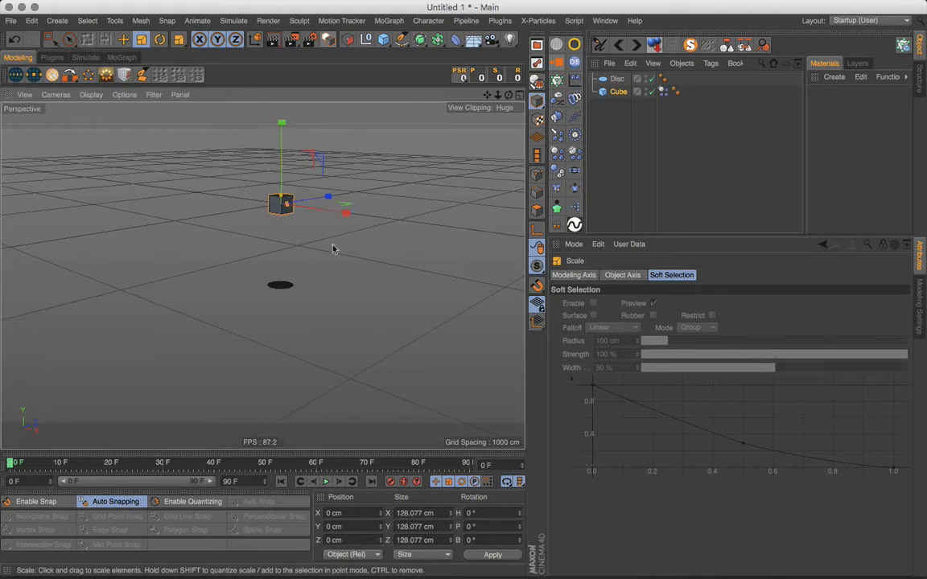
Set the disc's Y position to -1000 cm
left_click(280, 285)
scroll(607, 321, "up", 1)
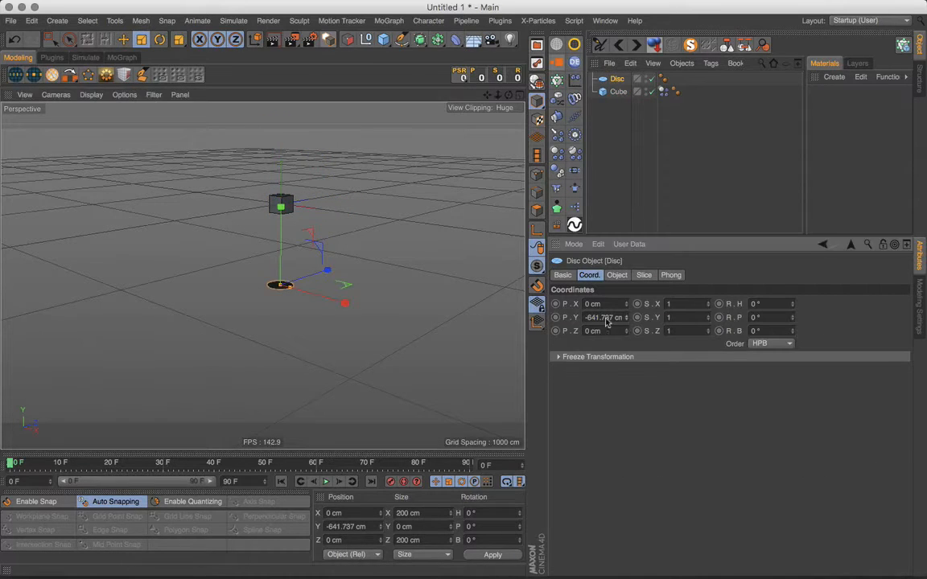
left_click(603, 318)
type("-1000")
key("Tab")
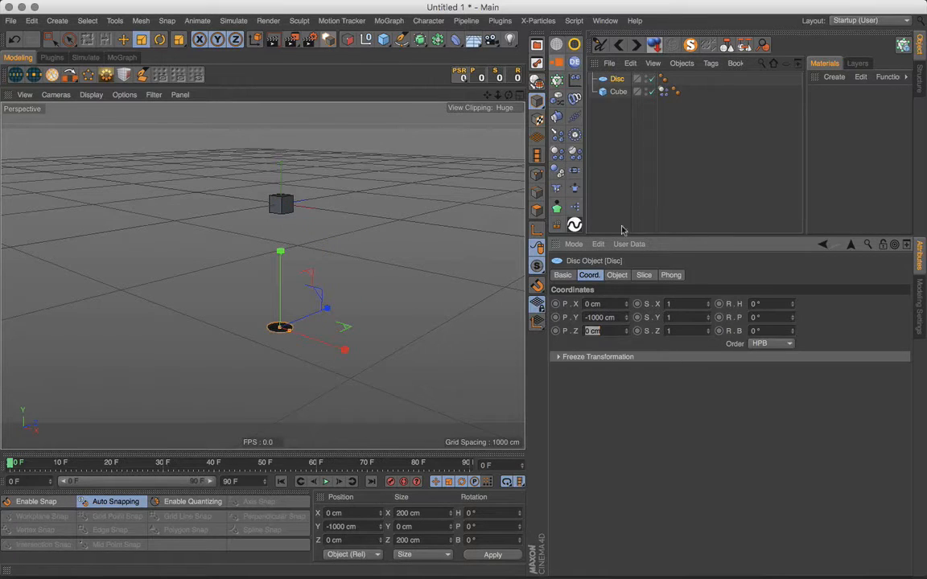
Place the disc below the cube in the object hierarchy and duplicate it underneath
double_click(618, 79)
left_click(619, 103)
left_click_drag(617, 80, 620, 109)
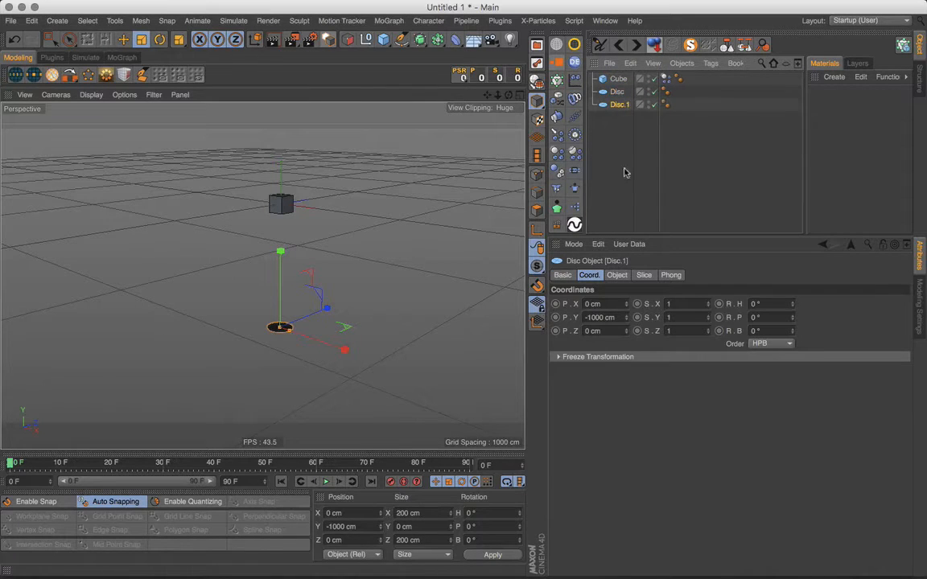
Set the duplicated disc's Y position to -2000 cm
left_click_drag(604, 318, 562, 318)
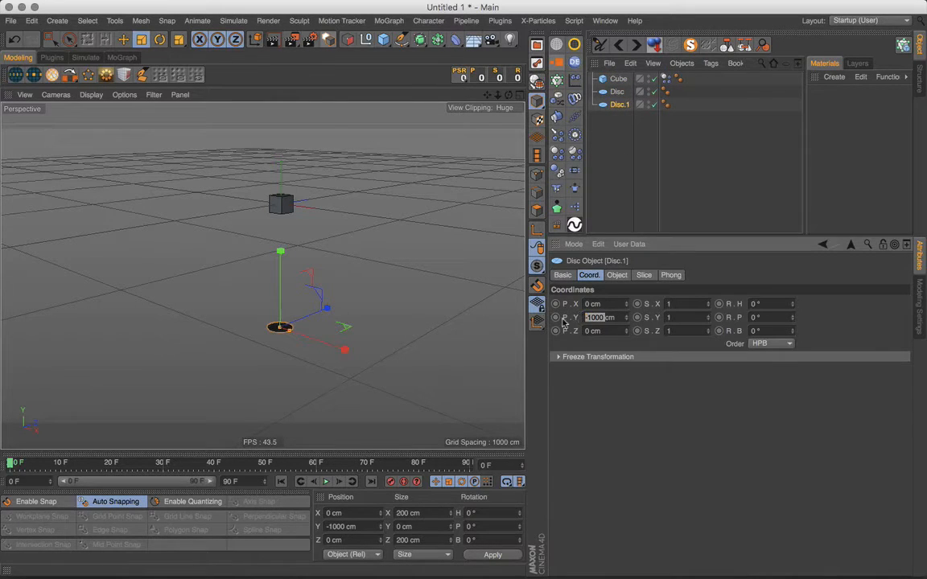
type("-2000")
key("Return")
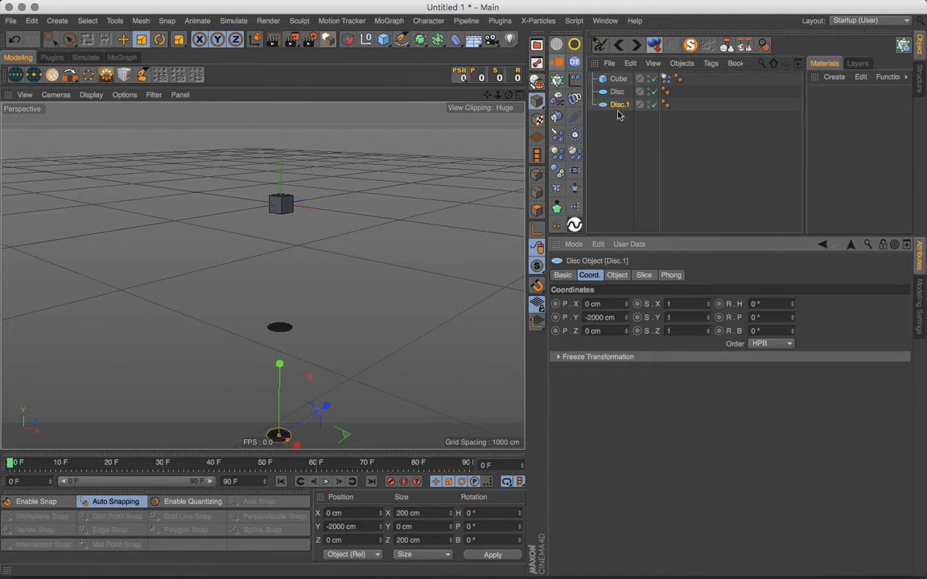
Duplicate the lowest disc again and set the new copy's Y position to -3000 cm
left_click_drag(618, 105, 615, 121, "ctrl")
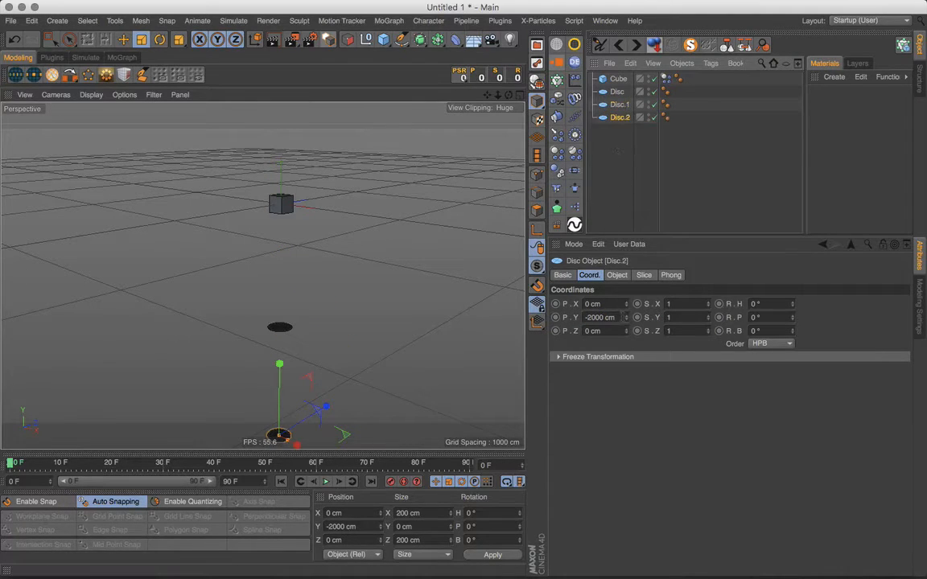
type("-")
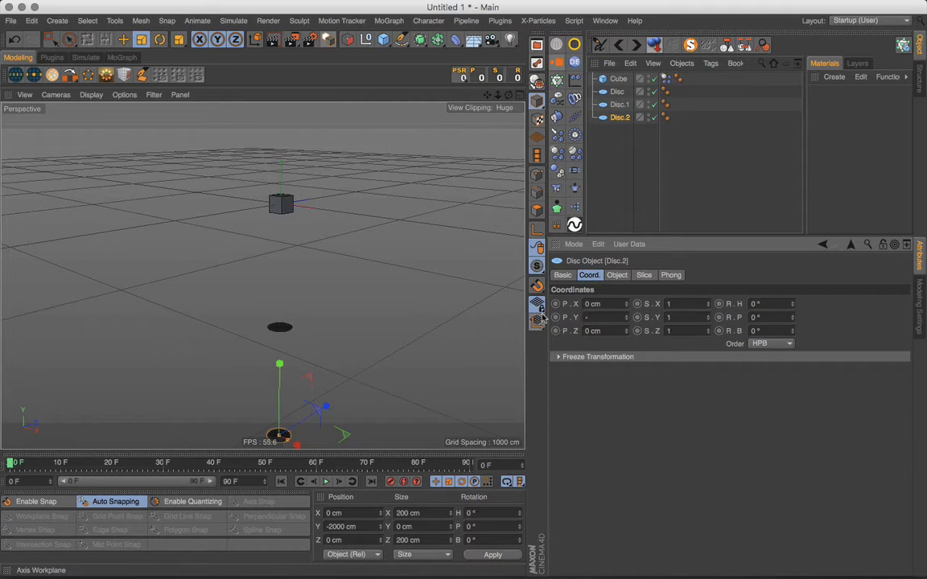
type("3000")
key("Return")
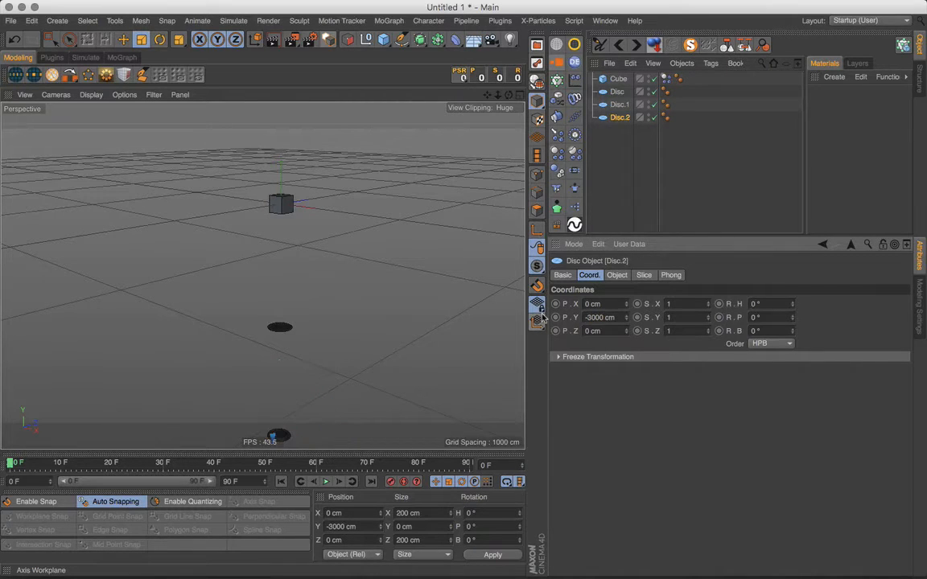
Inspect the cube with the three discs below it and bring up the project's dynamics settings to check gravity
left_click_drag(497, 96, 480, 56)
left_click_drag(452, 183, 438, 207, "alt")
left_click_drag(383, 246, 395, 265, "alt")
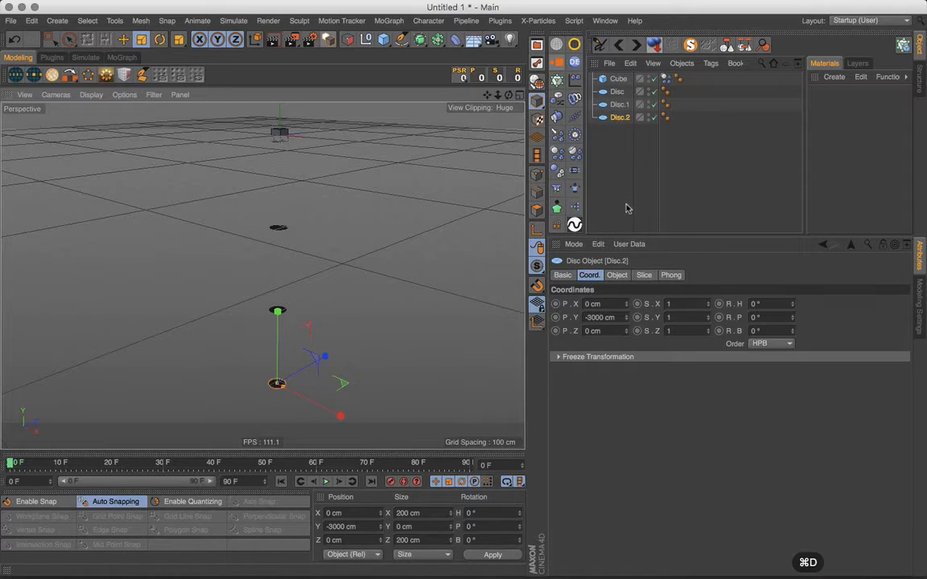
key("super+d")
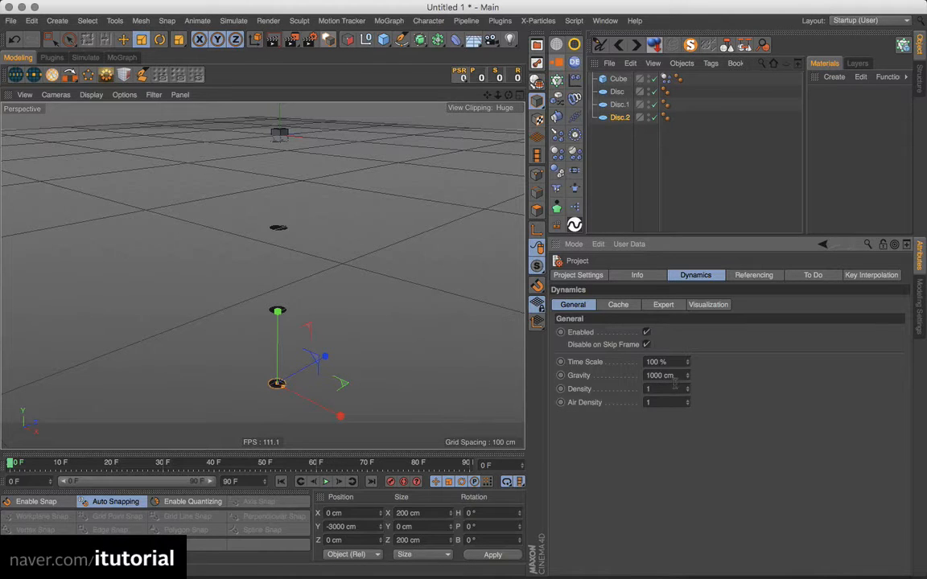
Check the project's gravity setting and play the falling cube simulation to frame 30, continuing to frame 60
left_click(671, 375)
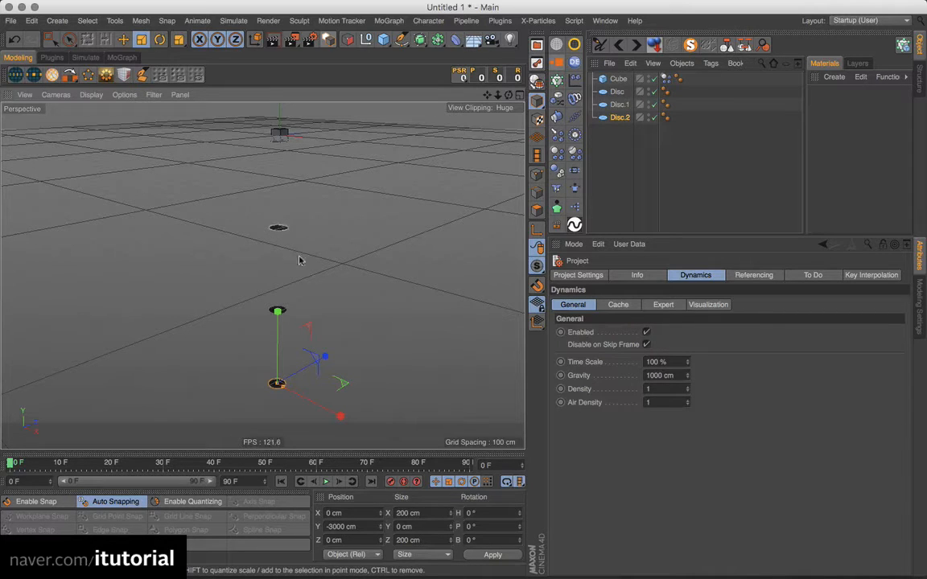
left_click(326, 481)
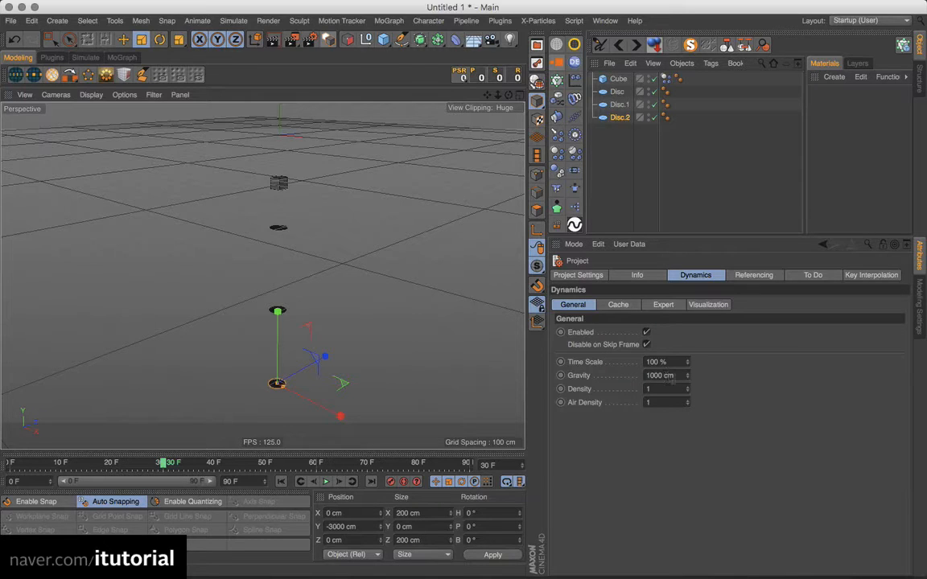
left_click(679, 375)
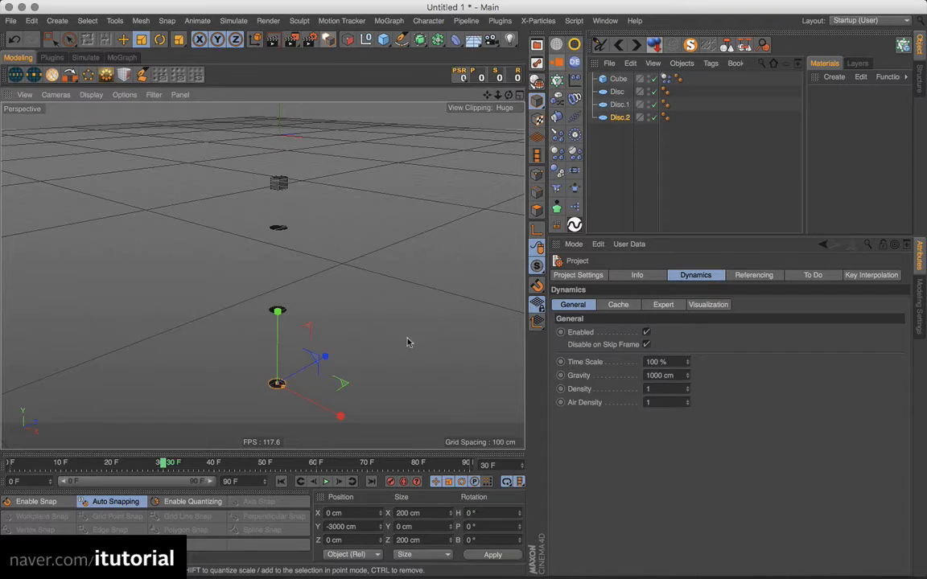
left_click(326, 482)
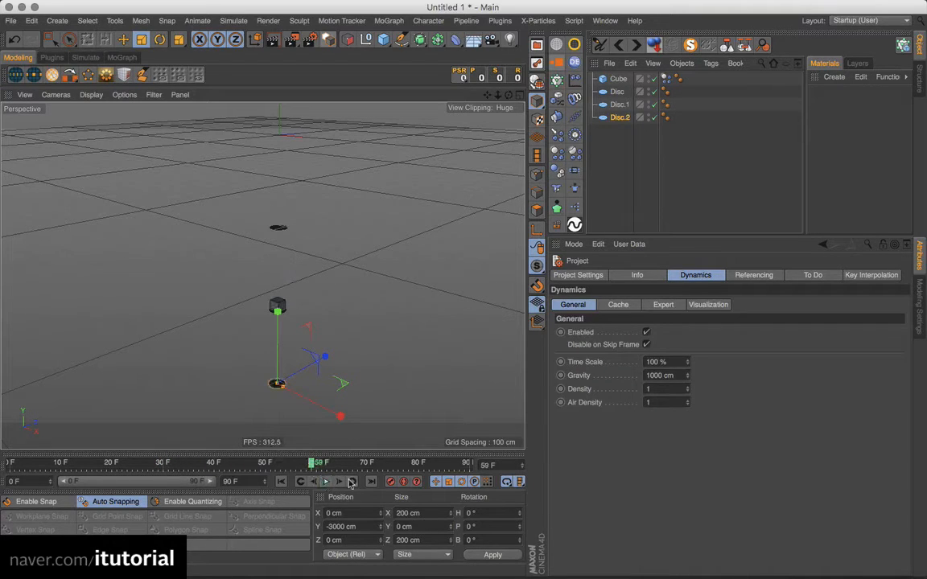
left_click(338, 482)
View the cube against the discs from several angles and play the simulation on from frame 60 to frame 76
middle_click_drag(305, 292, 309, 283, "alt")
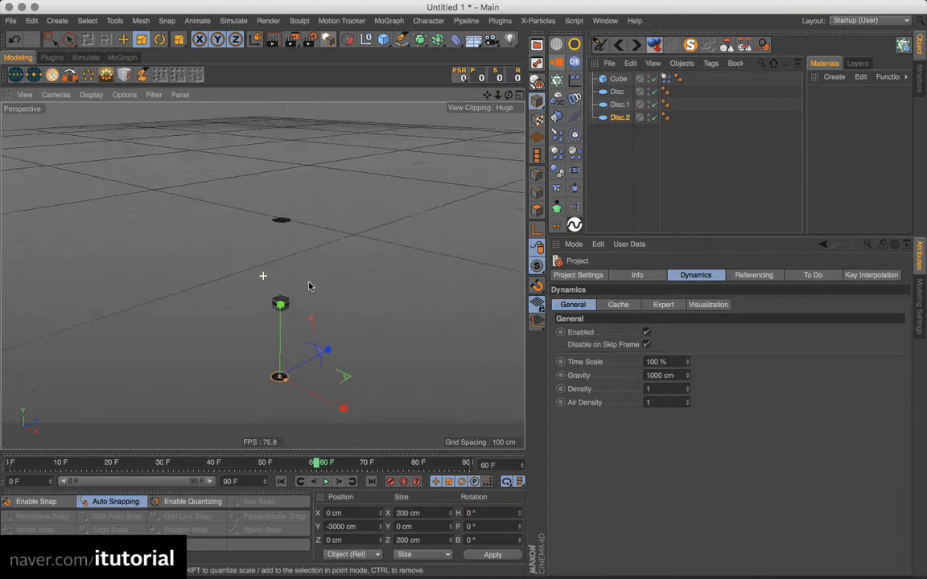
left_click_drag(309, 285, 312, 291, "alt")
middle_click_drag(311, 292, 294, 308, "alt")
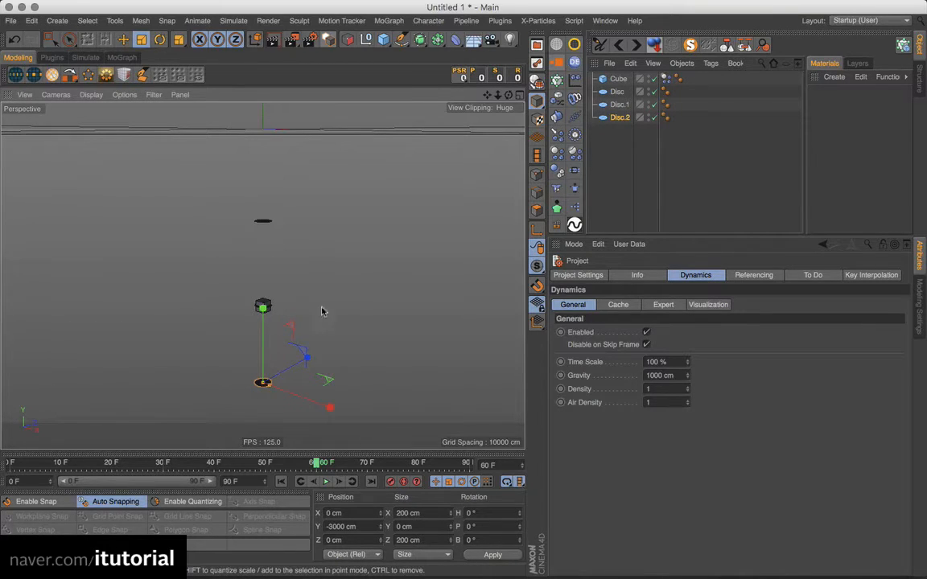
middle_click_drag(337, 283, 341, 247, "alt")
right_click_drag(336, 285, 330, 300, "alt")
middle_click_drag(326, 304, 341, 282, "alt")
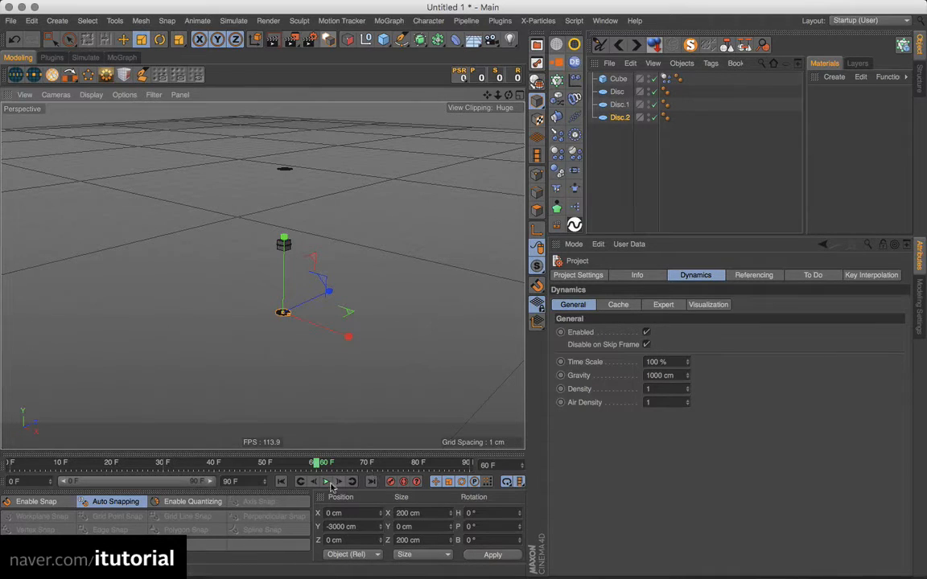
left_click(326, 481)
left_click(326, 481)
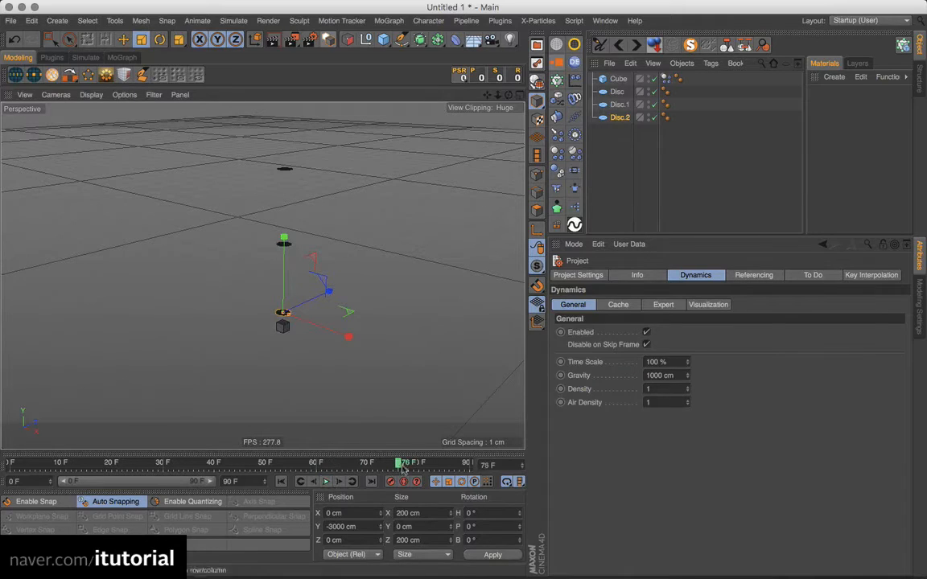
Advance the simulation to frame 90 to compare the cube's fall with the lowest disc
left_click(338, 481)
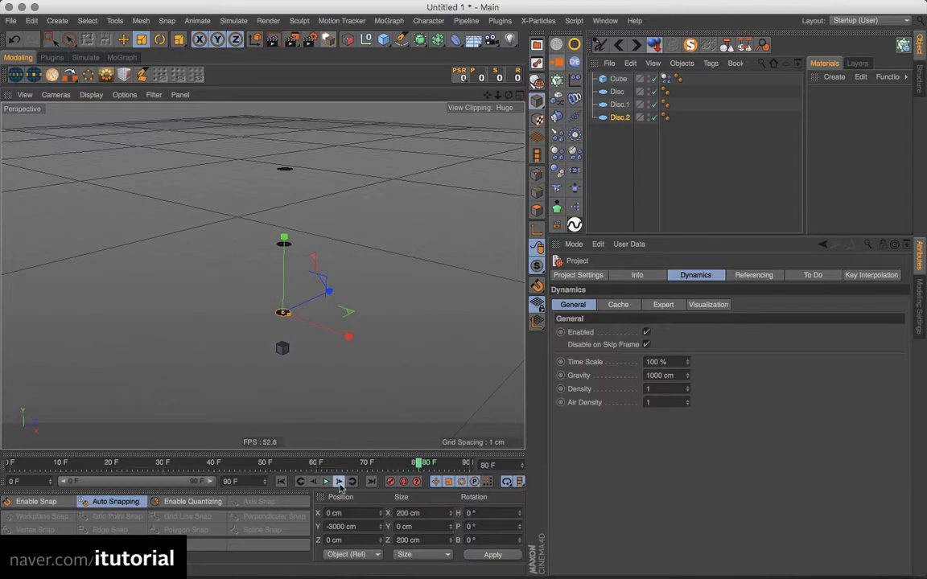
left_click(338, 483)
left_click(339, 482)
left_click(338, 483)
left_click(338, 482)
left_click(339, 483)
left_click(338, 483)
left_click_drag(335, 327, 337, 307, "alt")
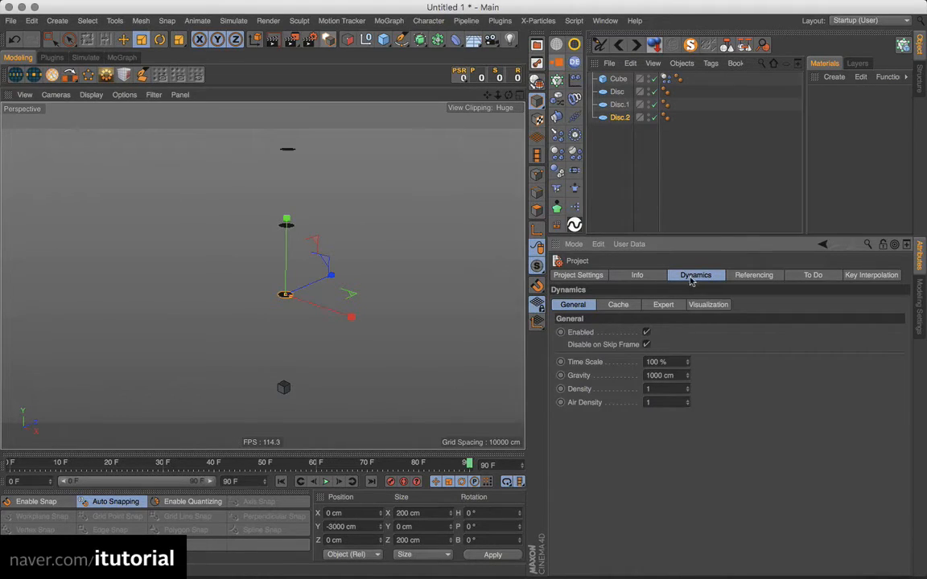
Set the project's dynamics gravity to 981 cm
left_click(658, 375)
left_click(708, 363)
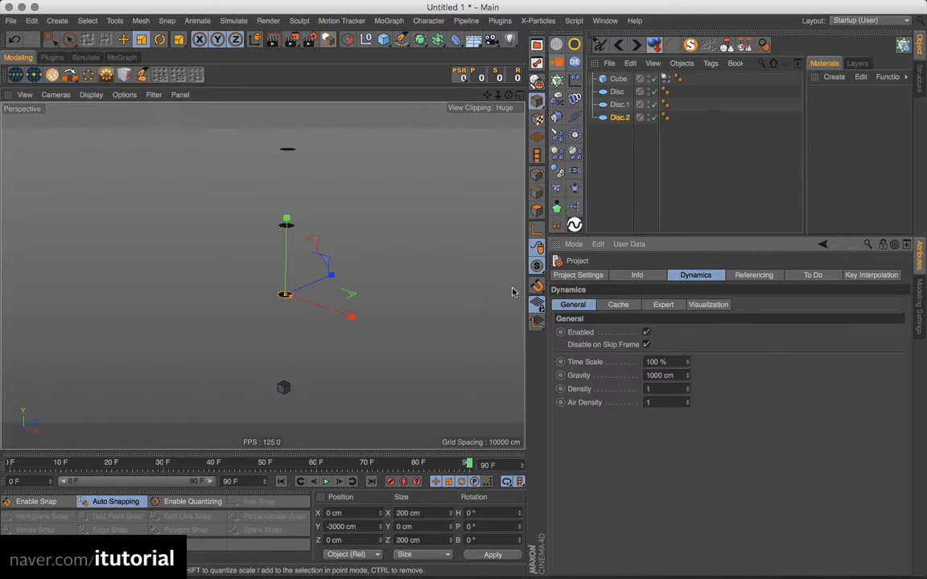
left_click_drag(677, 375, 635, 387)
left_click(674, 376)
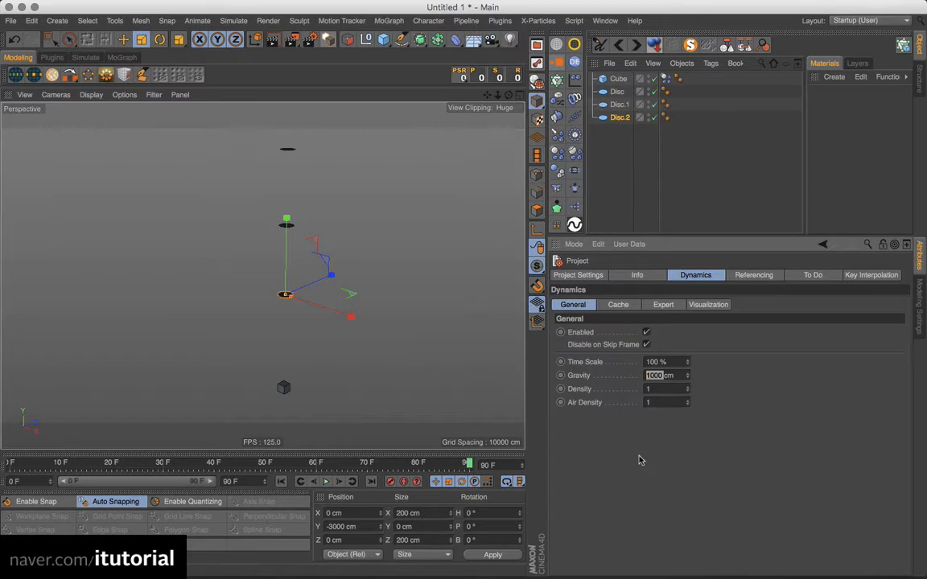
type("981")
key("Return")
Delete the three disc markers and return the animation to frame 0
left_click_drag(623, 126, 619, 88)
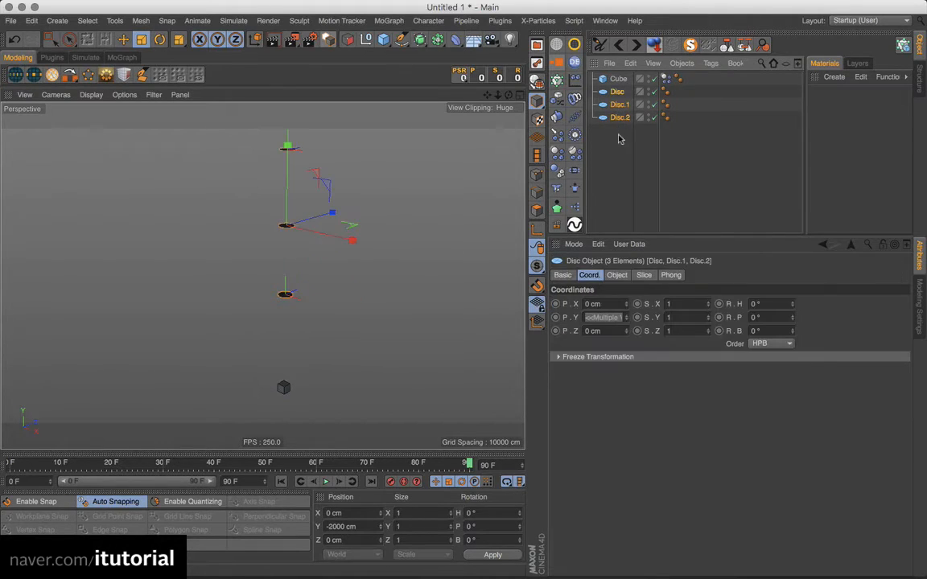
key("Delete")
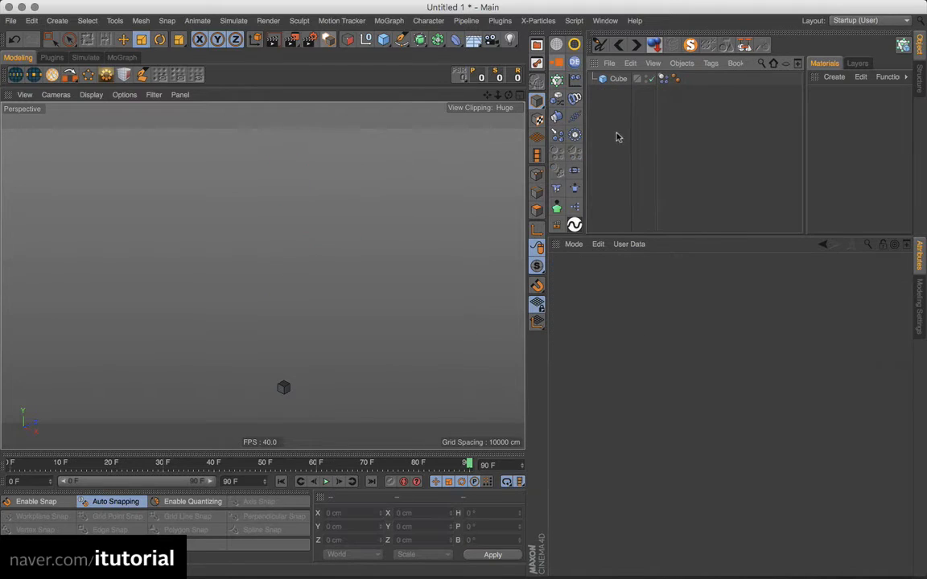
left_click(280, 482)
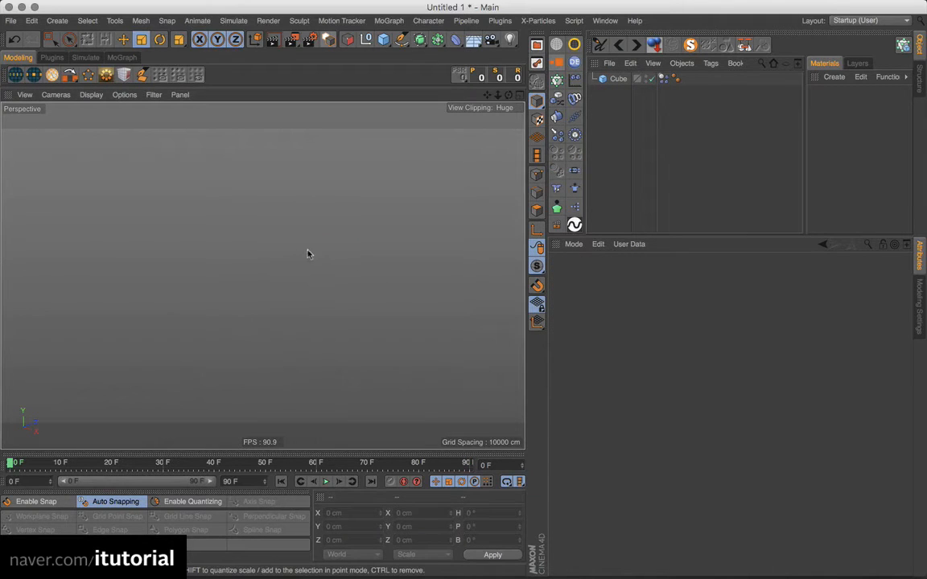
Select the cube and frame it in the perspective view with free space around it
middle_click_drag(307, 250, 287, 294, "alt")
middle_click_drag(311, 225, 312, 303, "alt")
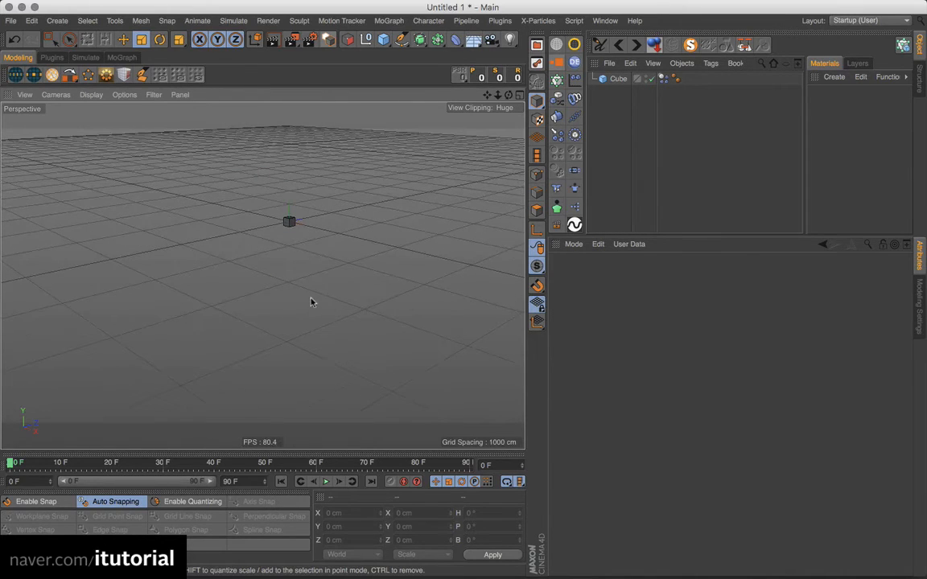
left_click(288, 223)
key("o")
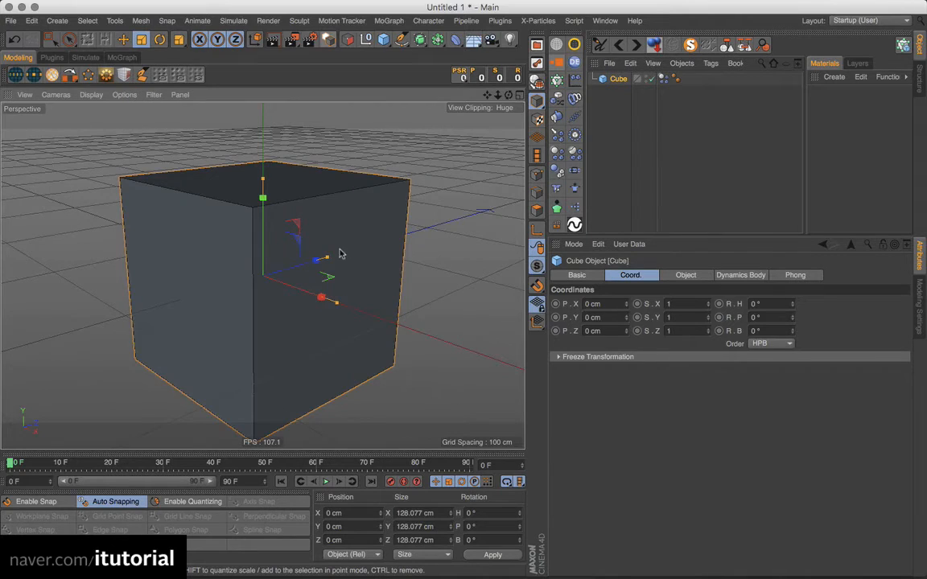
right_click_drag(311, 214, 309, 308, "alt")
middle_click_drag(325, 292, 334, 272, "alt")
left_click_drag(329, 281, 342, 301, "alt")
middle_click_drag(342, 300, 337, 277, "alt")
left_click_drag(337, 278, 350, 277, "alt")
middle_click_drag(350, 277, 290, 269, "alt")
left_click_drag(290, 269, 310, 285, "alt")
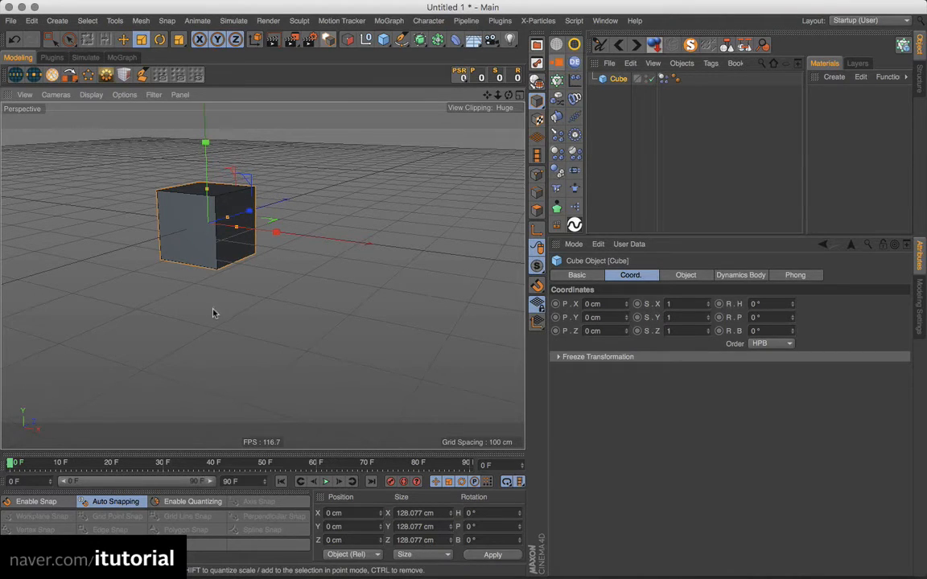
Duplicate the cube and move the copy to about 213 cm along the X axis
left_click(123, 40)
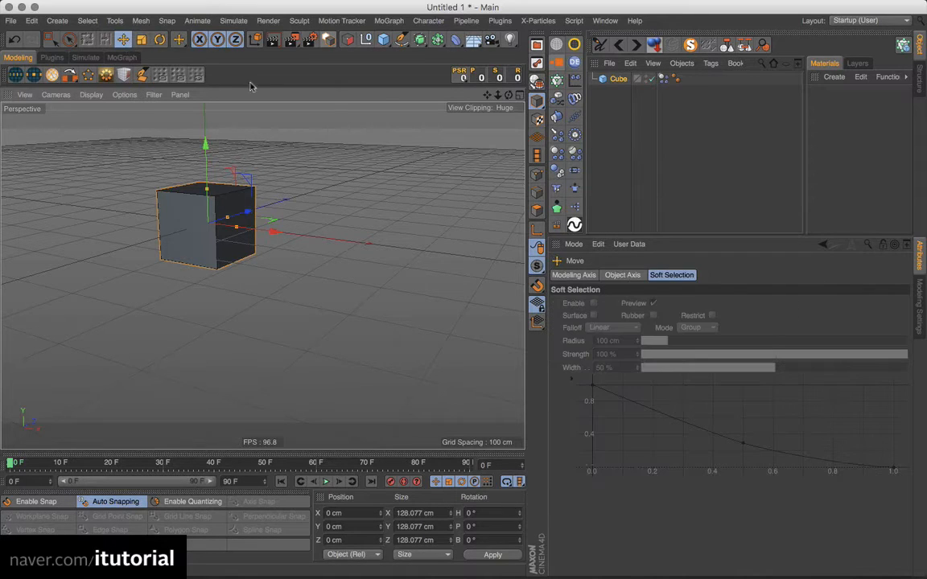
left_click_drag(617, 81, 621, 98, "ctrl")
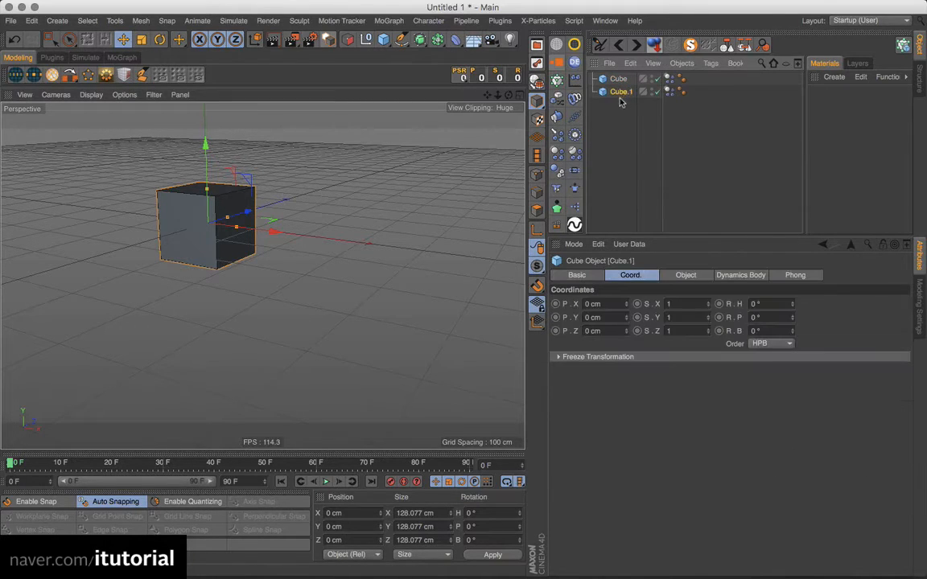
left_click_drag(271, 229, 388, 238)
Scale the duplicate cube uniformly to about 56 cm and lower it to about -34 cm in Y
middle_click_drag(354, 296, 345, 253, "alt")
left_click_drag(345, 252, 364, 265, "alt")
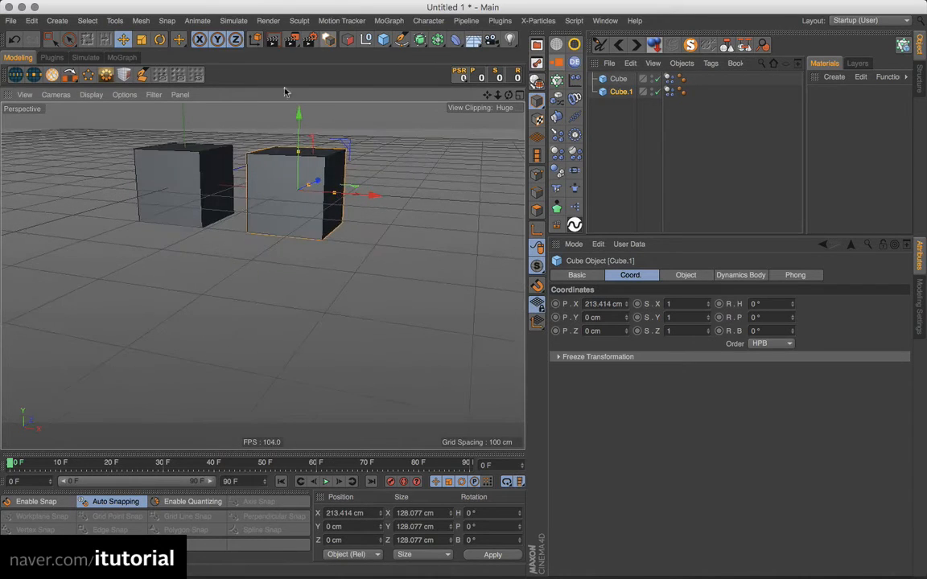
left_click(141, 39)
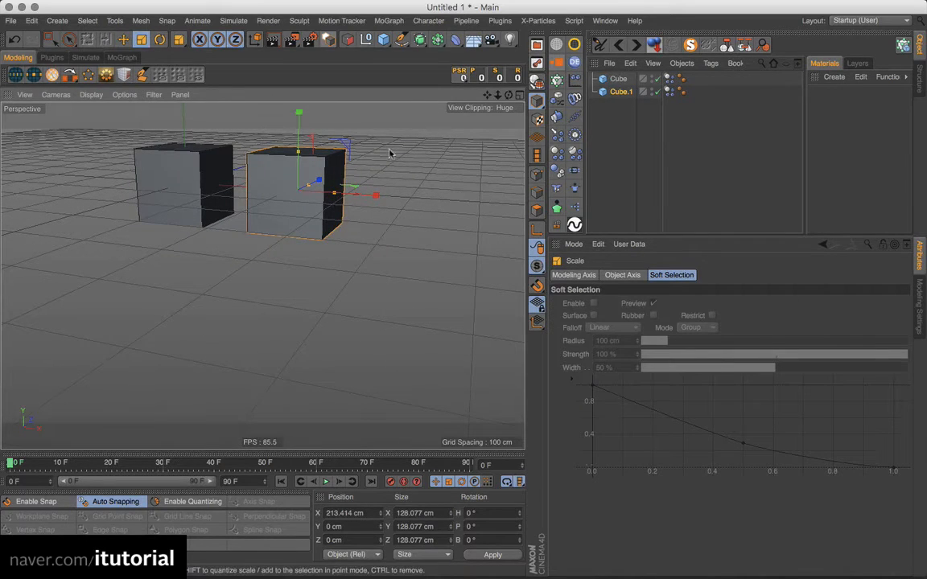
left_click_drag(389, 153, 335, 223)
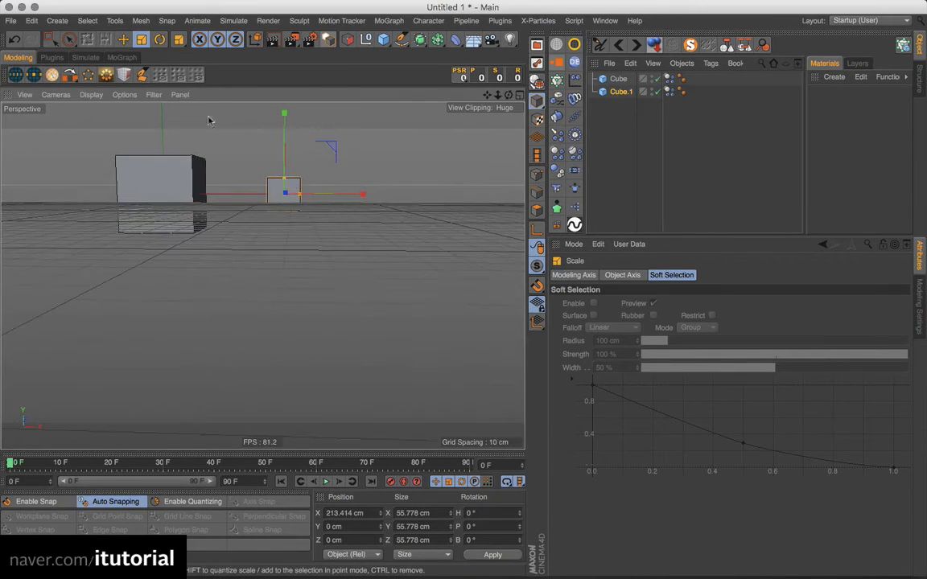
left_click(123, 39)
mouse_move(257, 116)
left_mouse_down()
mouse_move(226, 200)
mouse_move(268, 239)
mouse_move(304, 224)
mouse_move(269, 247)
mouse_move(235, 248)
left_mouse_up()
Hide the ground grid in the perspective view
right_click_drag(297, 221, 291, 270, "alt")
left_click_drag(319, 244, 342, 250, "alt")
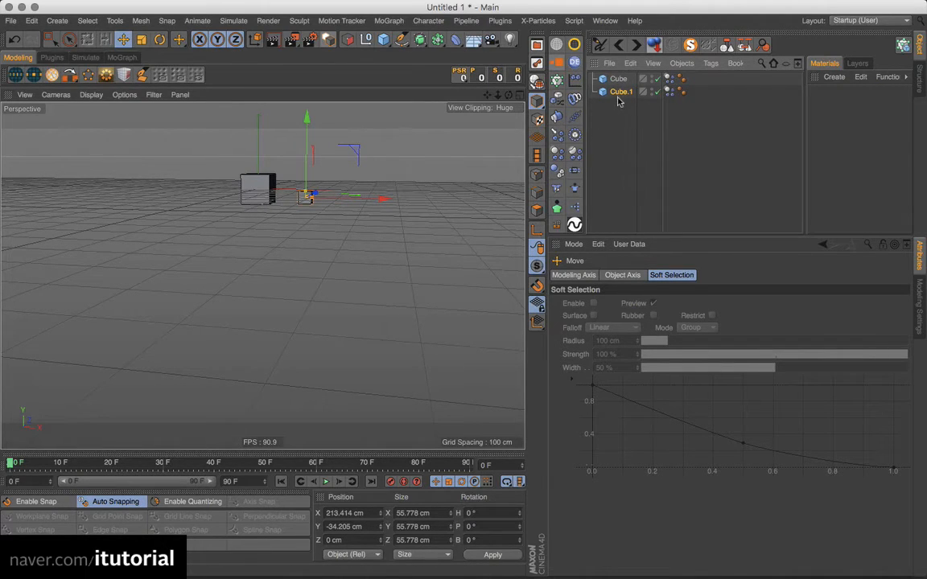
left_click(154, 94)
left_click(165, 270)
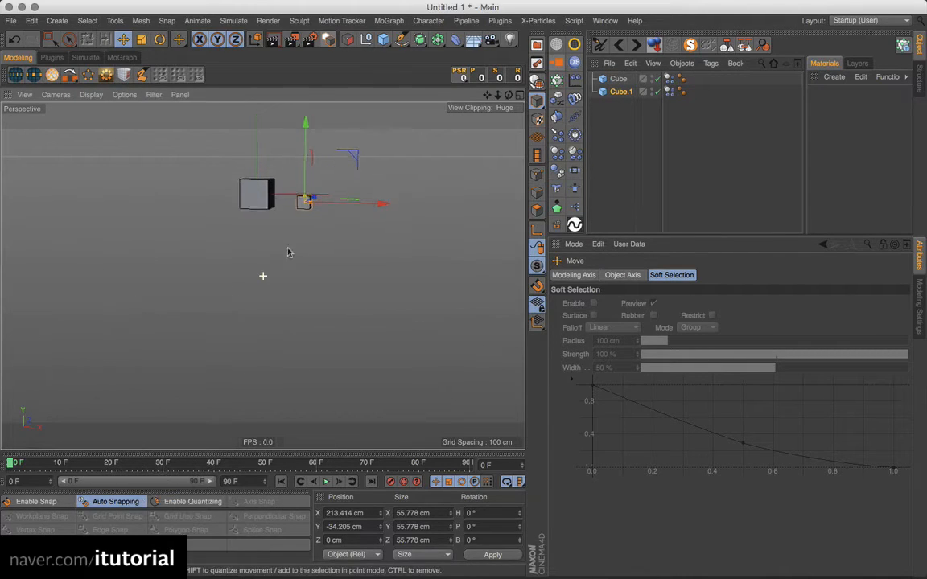
left_click_drag(288, 252, 311, 256, "alt")
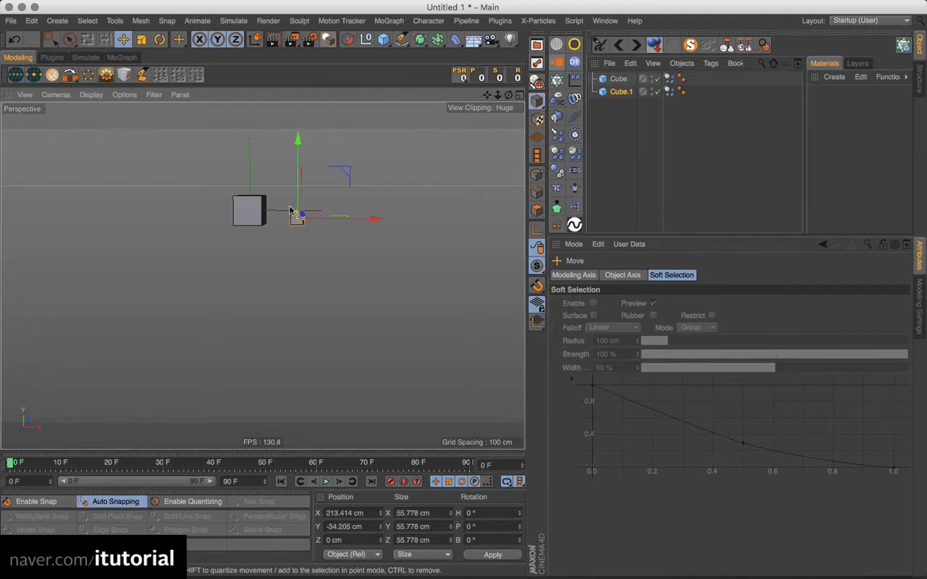
Select the large cube and the small cube in turn to compare them side by side
left_click(252, 213)
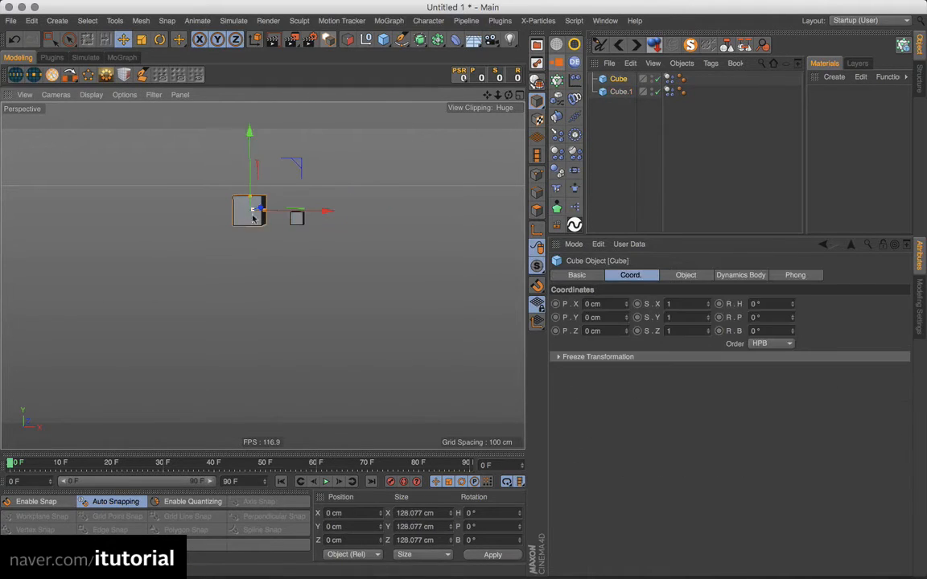
left_click(296, 218)
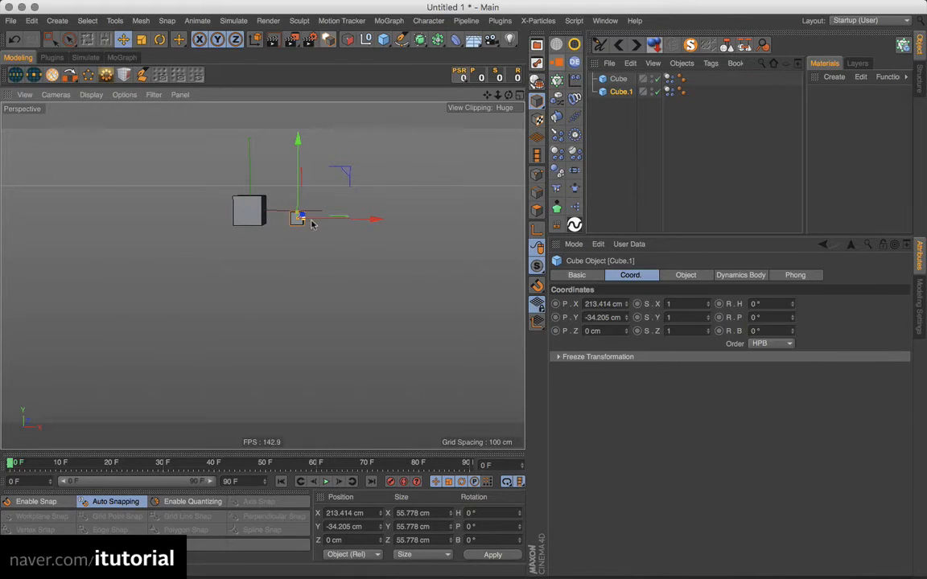
middle_click_drag(317, 225, 315, 222, "alt")
mouse_move(316, 222)
left_mouse_down("alt")
mouse_move(318, 215)
mouse_move(318, 232)
mouse_move(319, 207)
mouse_move(317, 234)
left_mouse_up("alt")
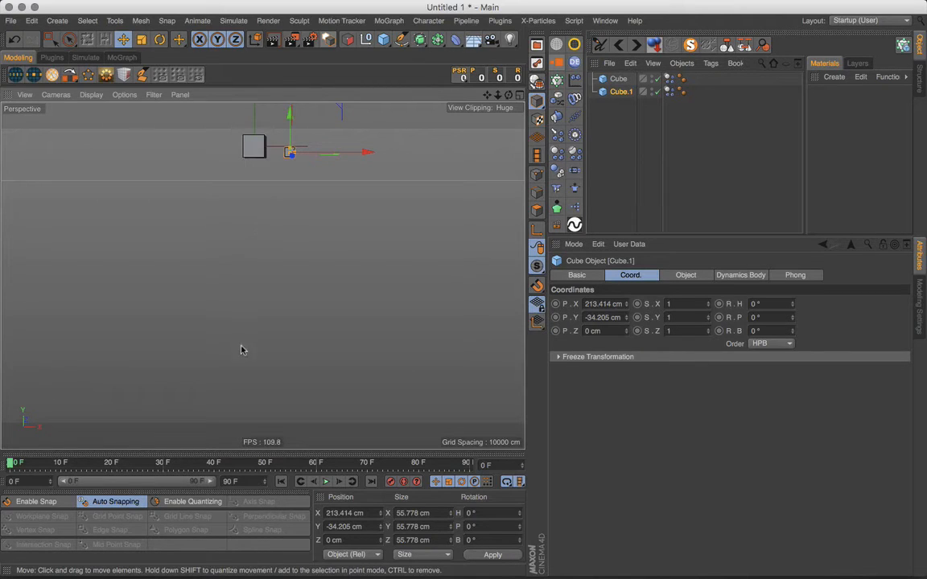
Play the simulation to frame 52 and compare how far the large and small cubes fall
left_click(326, 482)
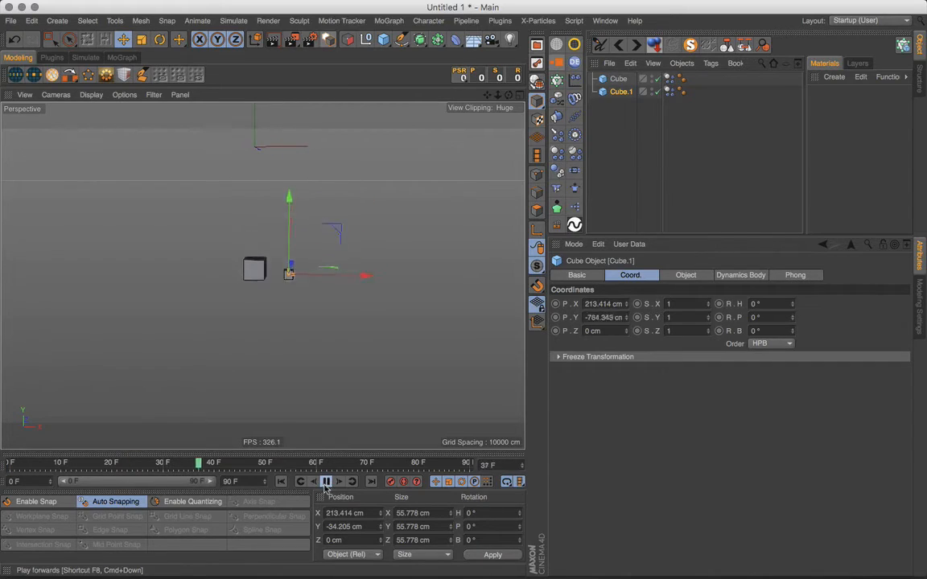
left_click(326, 481)
left_click_drag(330, 290, 347, 307, "alt")
right_click_drag(347, 306, 347, 300, "alt")
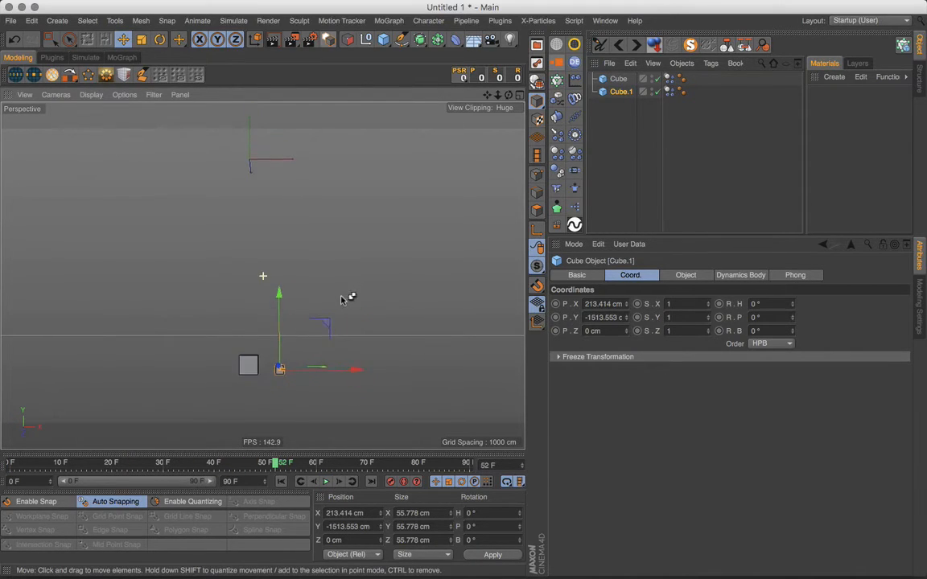
Rewind to frame 0 and replay the fall of both cubes twice to compare their speed
left_click(281, 482)
left_click(326, 481)
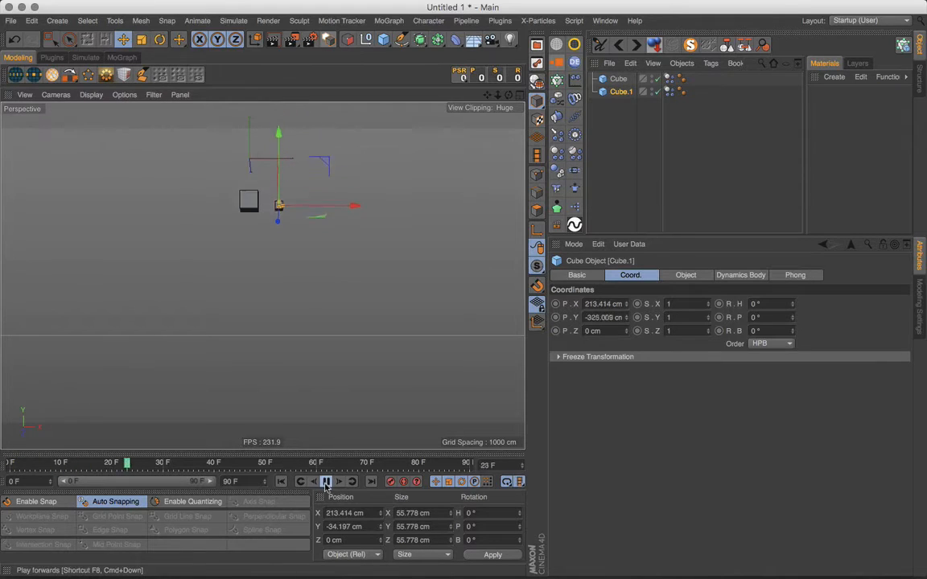
left_click(326, 481)
left_click(282, 481)
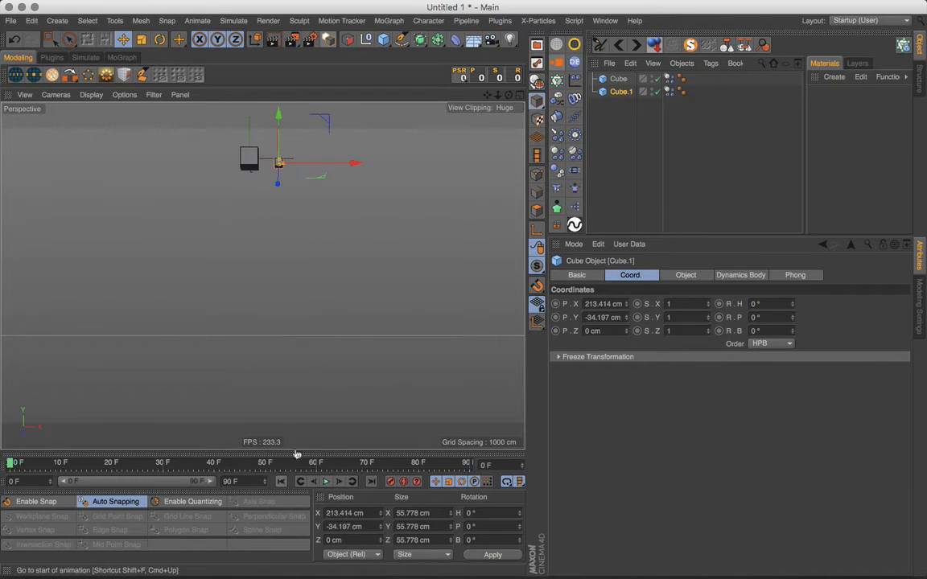
left_click_drag(310, 248, 273, 235, "alt")
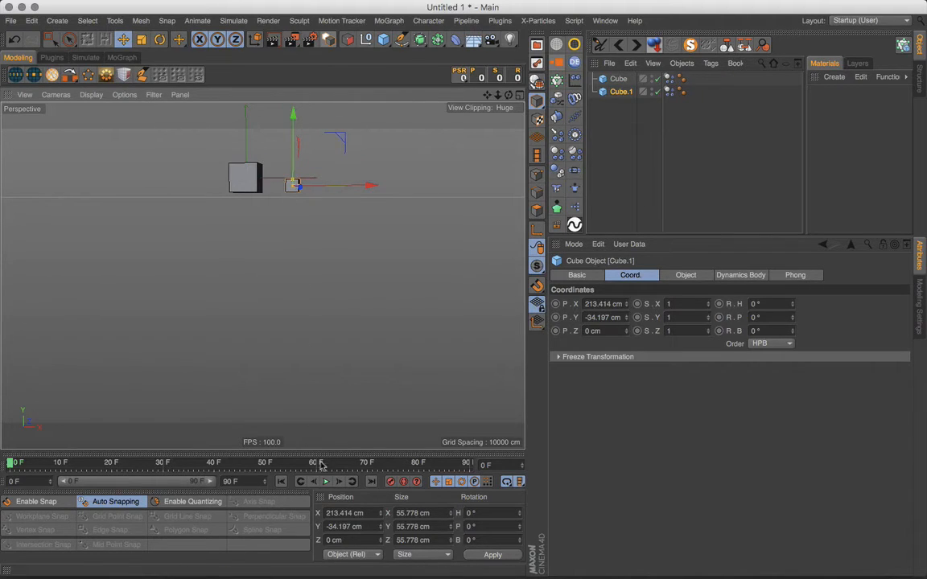
left_click(325, 483)
left_click(325, 484)
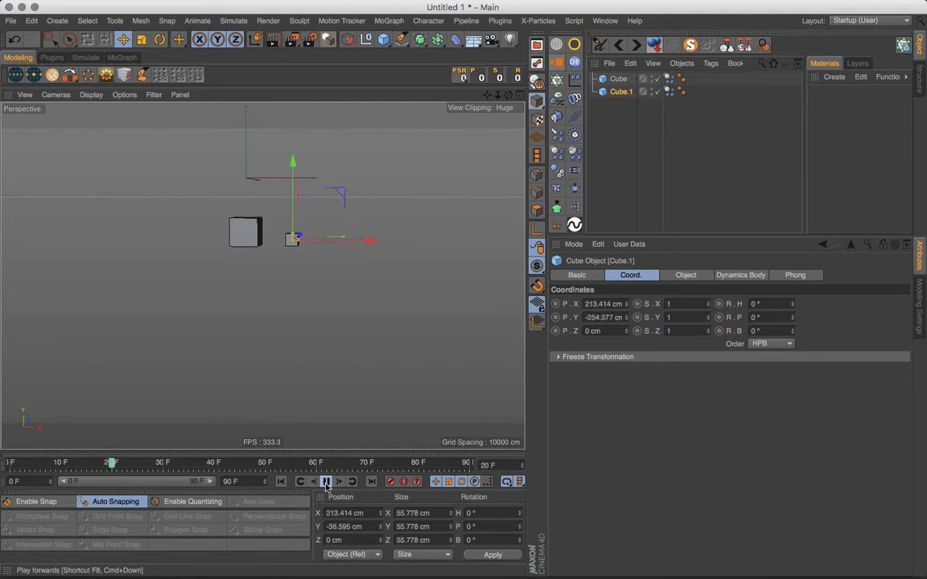
Stop the playback, return to frame 0, and set the aerodynamic Lift of both cubes' Dynamics Body tags to 100%
left_click(325, 485)
left_click(280, 481)
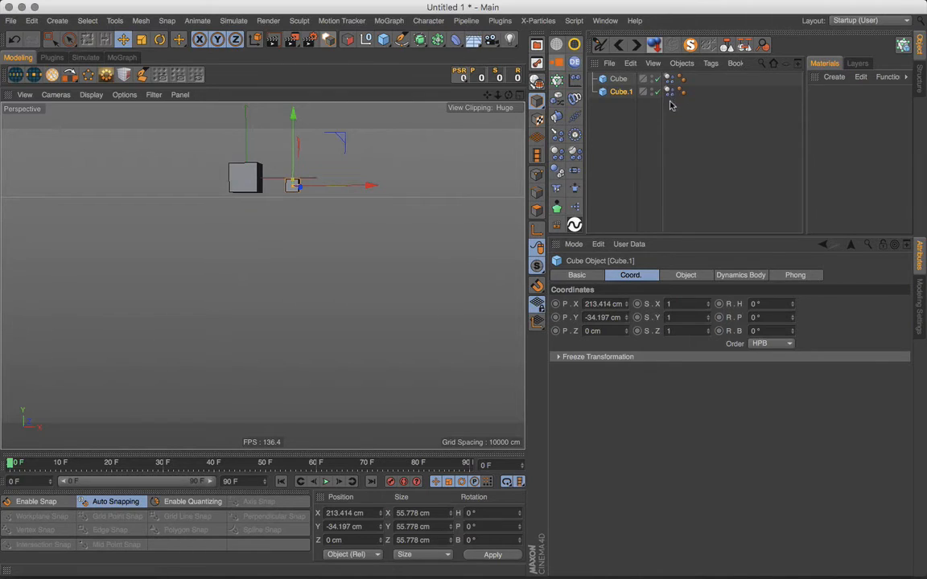
left_click_drag(670, 102, 670, 76)
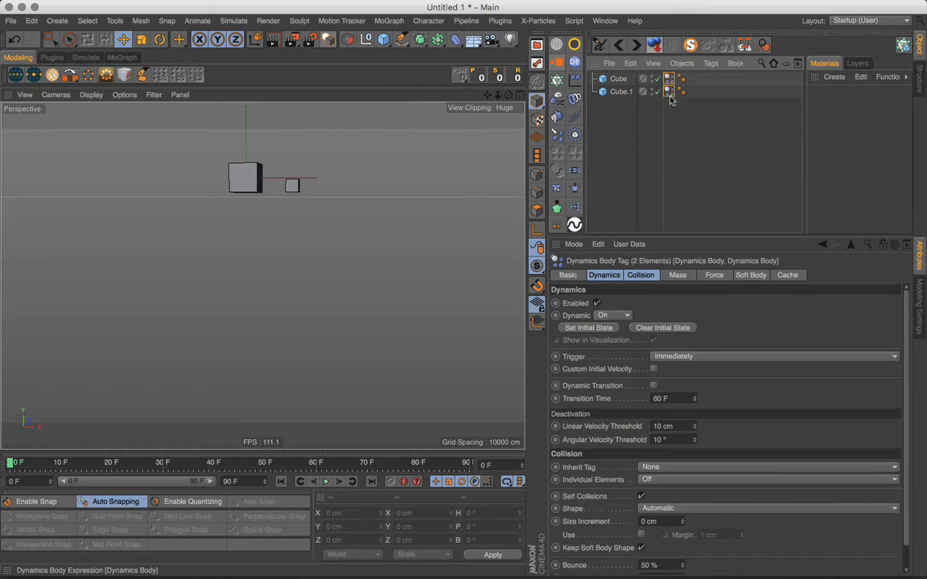
left_click(712, 275)
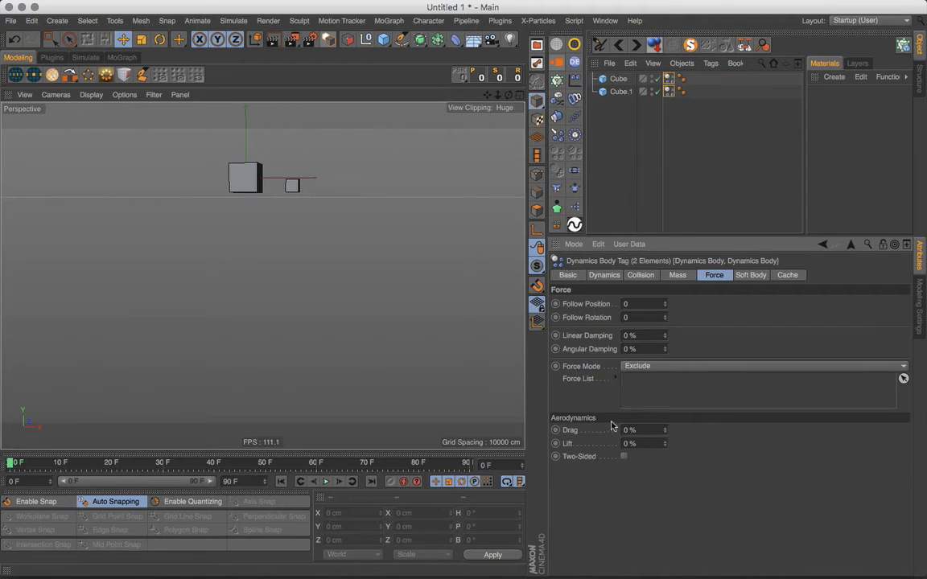
left_click(600, 443)
left_click_drag(639, 443, 600, 448)
type("100")
key("Return")
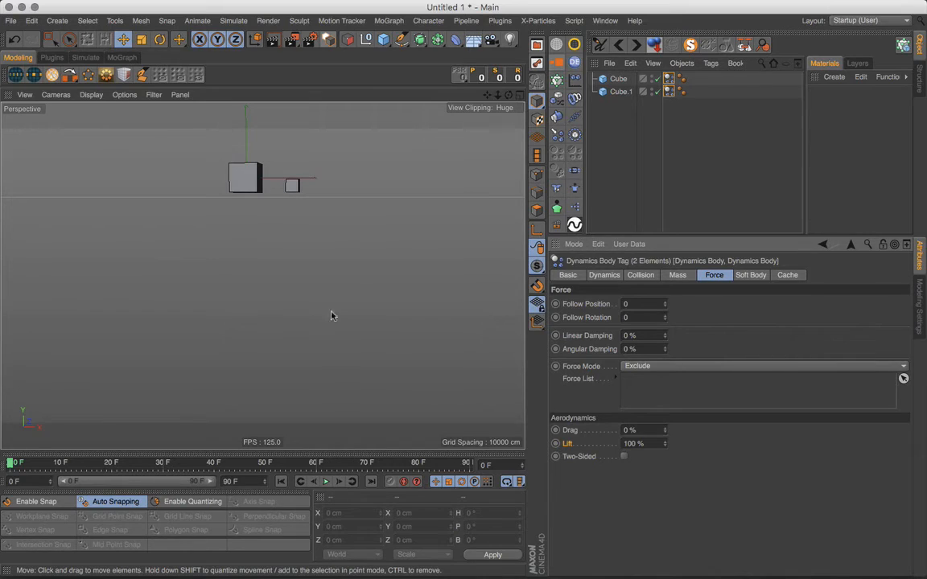
Play the fall of both cubes twice with the lift applied, rewinding to frame 0 after each run
mouse_move(347, 287)
left_mouse_down("alt")
mouse_move(358, 287)
mouse_move(344, 275)
left_mouse_up("alt")
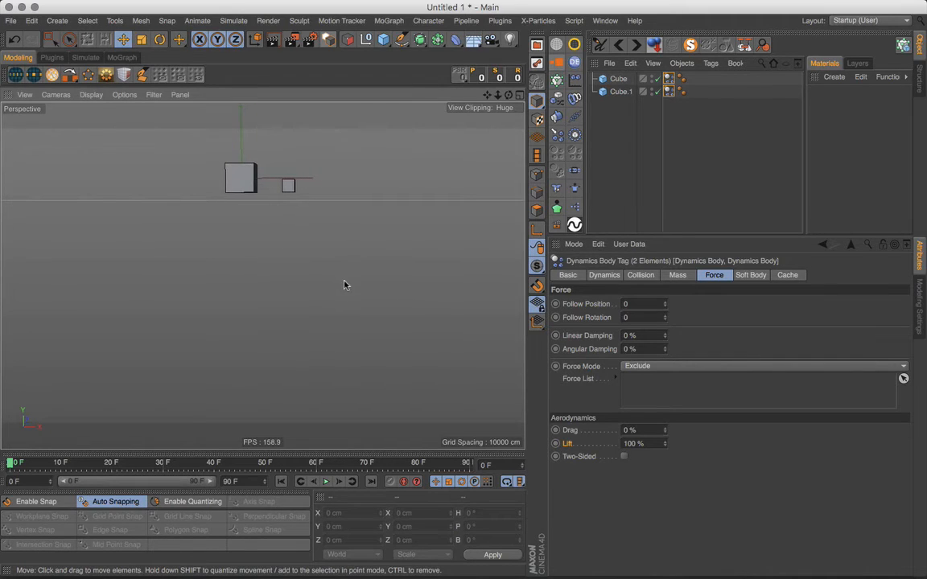
left_click(326, 482)
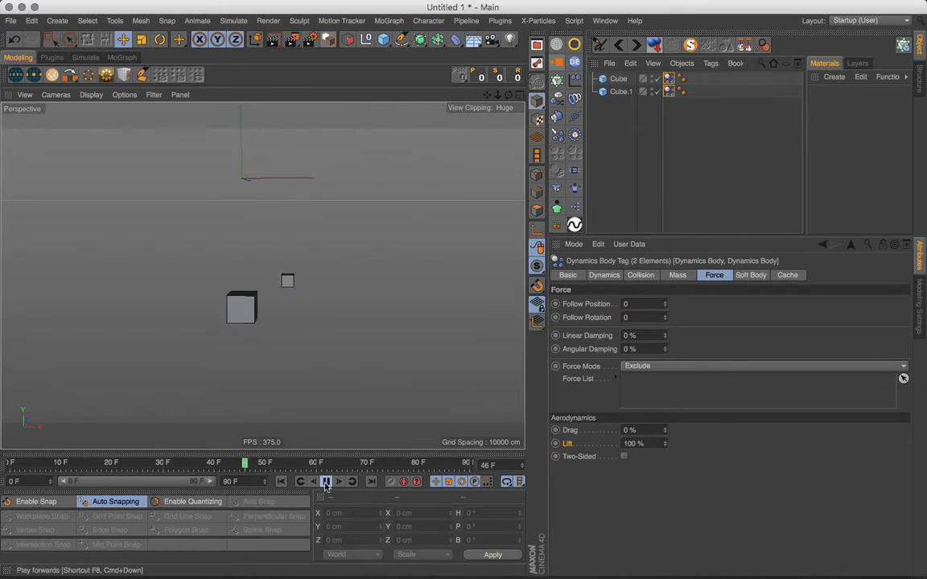
left_click(326, 482)
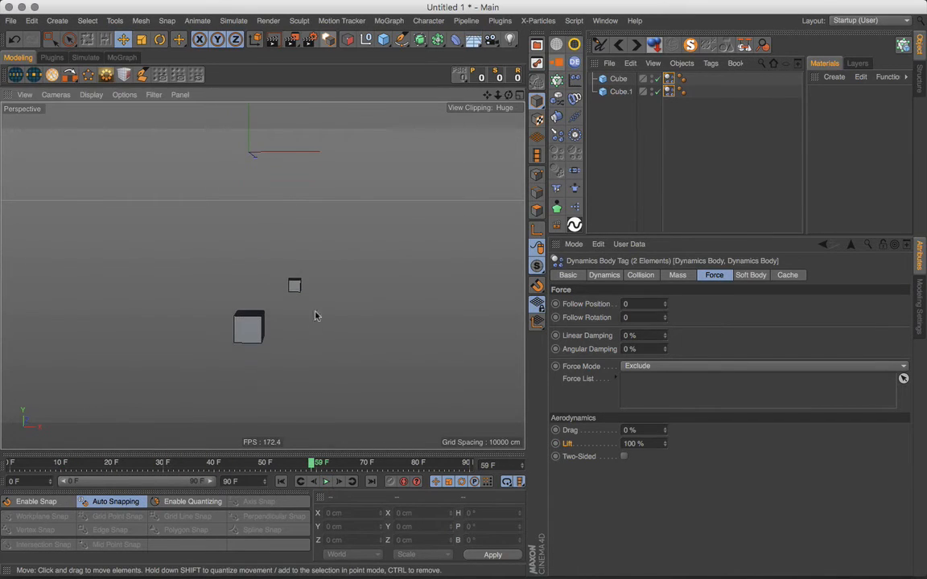
left_click_drag(307, 325, 304, 312, "alt")
left_click(283, 482)
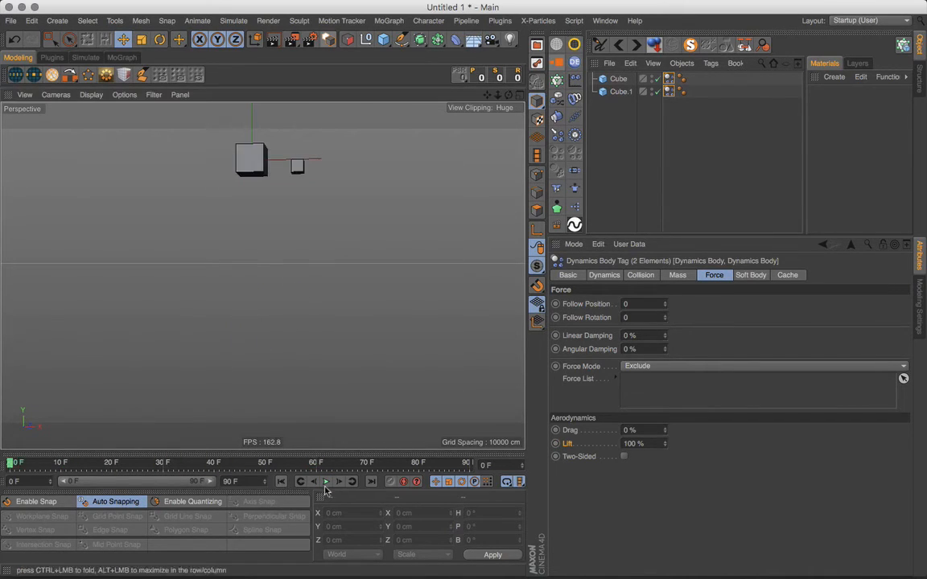
left_click(326, 482)
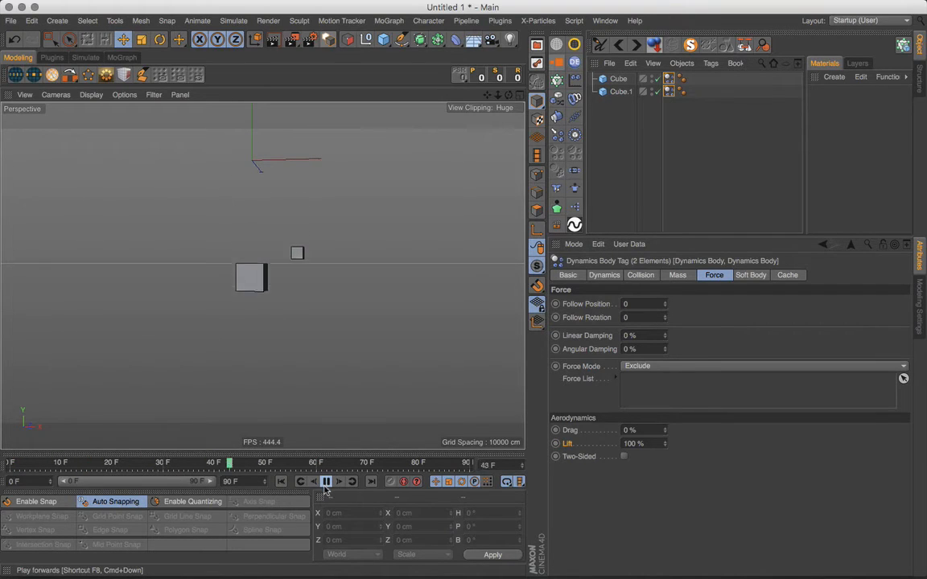
left_click(326, 482)
left_click(283, 482)
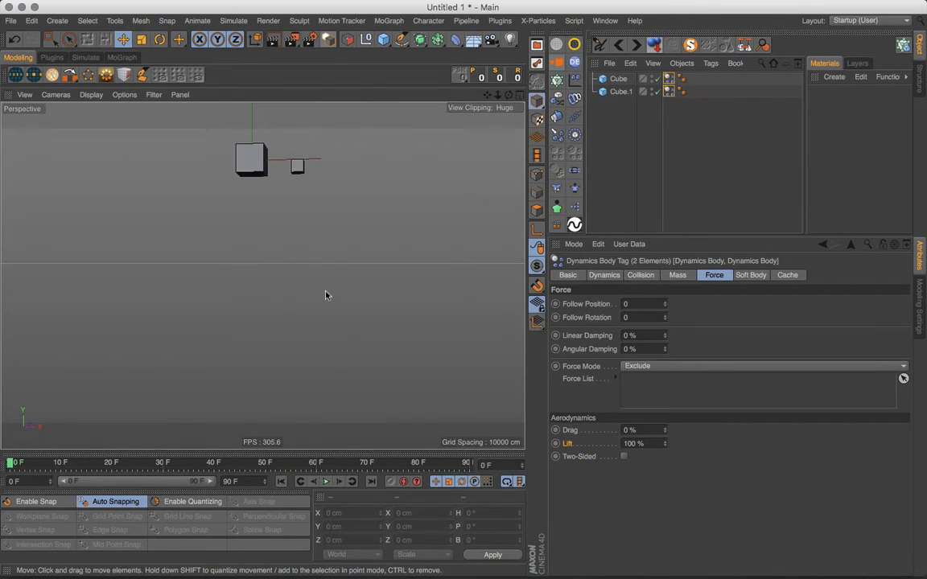
Inspect the large and small cubes in turn, and show the Mass settings shared by both Dynamics Body tags
left_click_drag(326, 295, 334, 323, "alt")
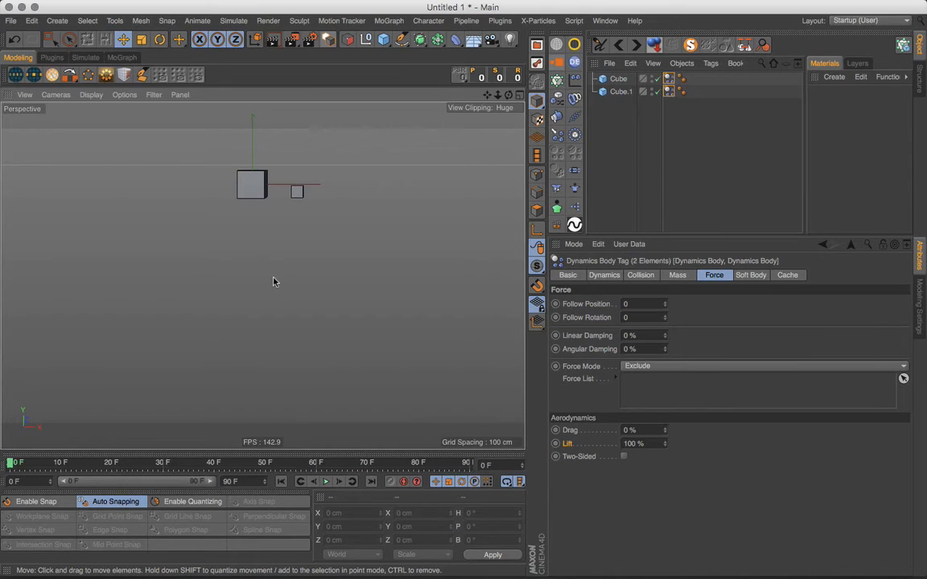
left_click_drag(344, 224, 345, 251, "alt")
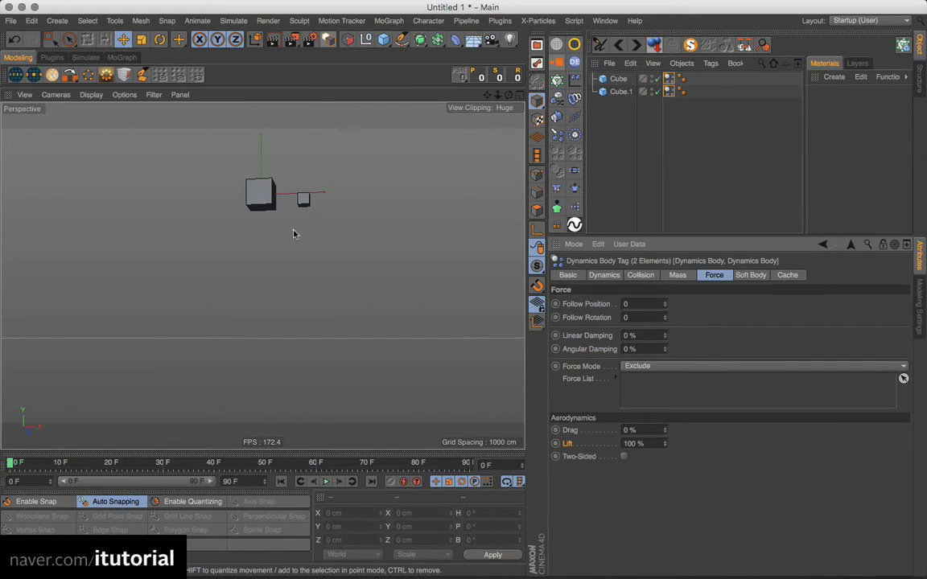
left_click_drag(295, 234, 303, 257, "alt")
middle_click_drag(304, 222, 306, 246, "alt")
left_click(262, 208)
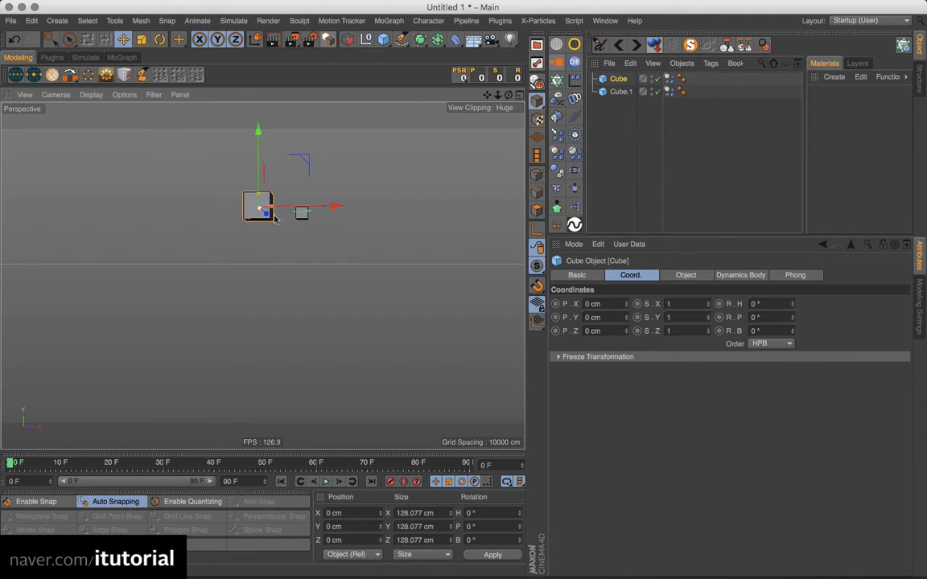
left_click(302, 213)
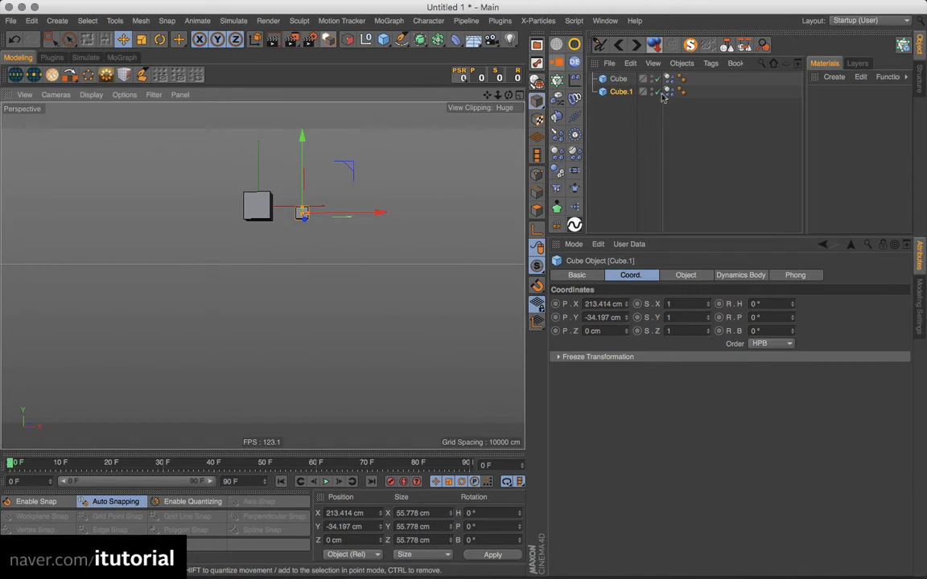
left_click_drag(670, 104, 668, 78)
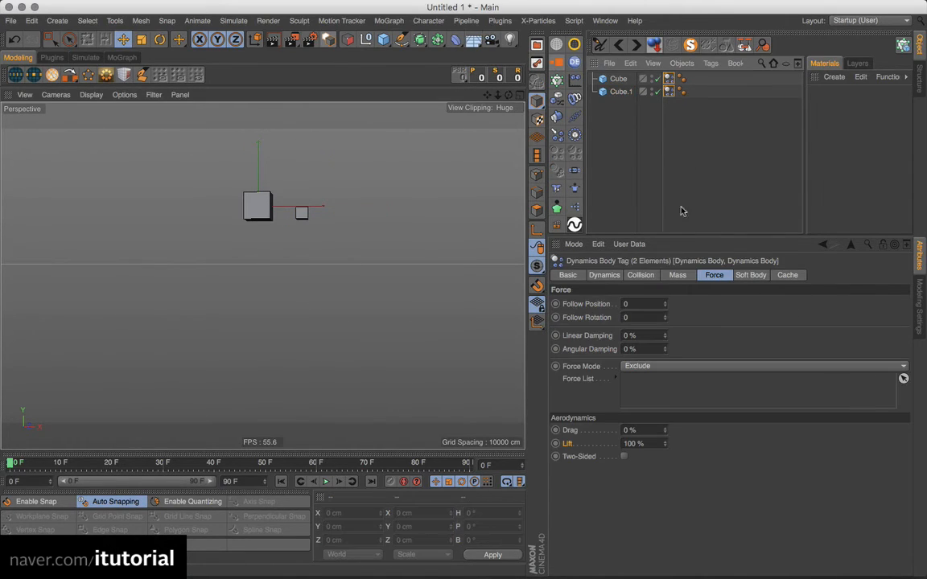
left_click(677, 276)
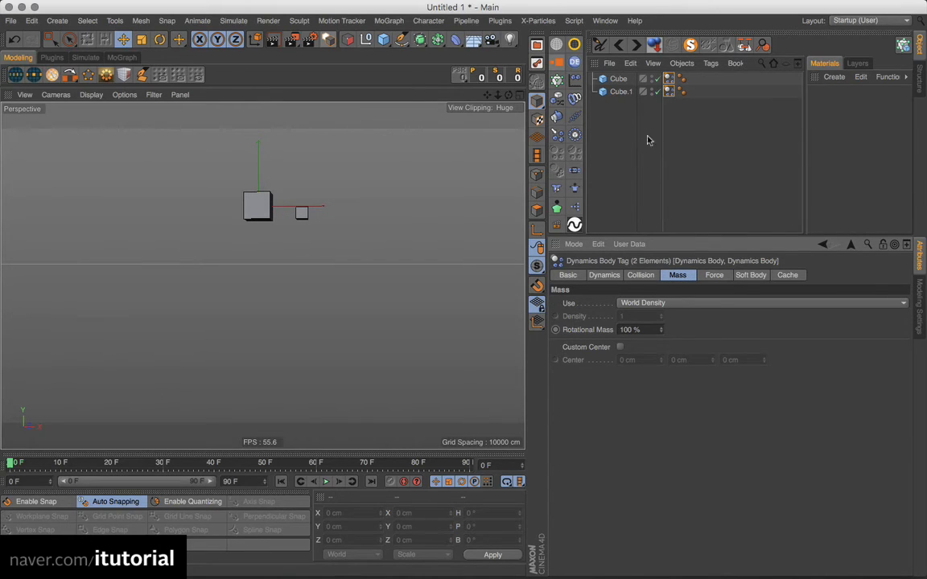
Set the small cube's Dynamics Body tag to use Custom Density with a density of 10
left_click(620, 91)
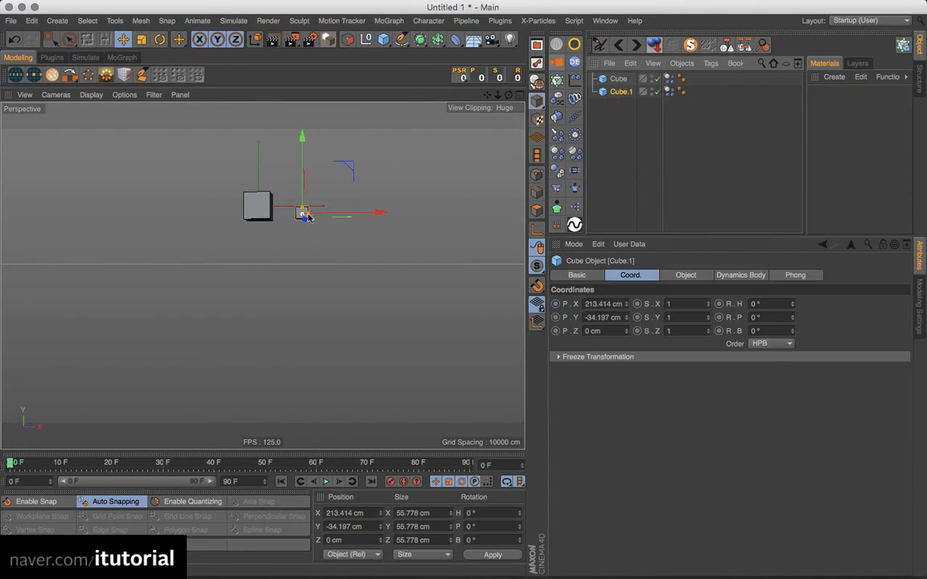
left_click(668, 90)
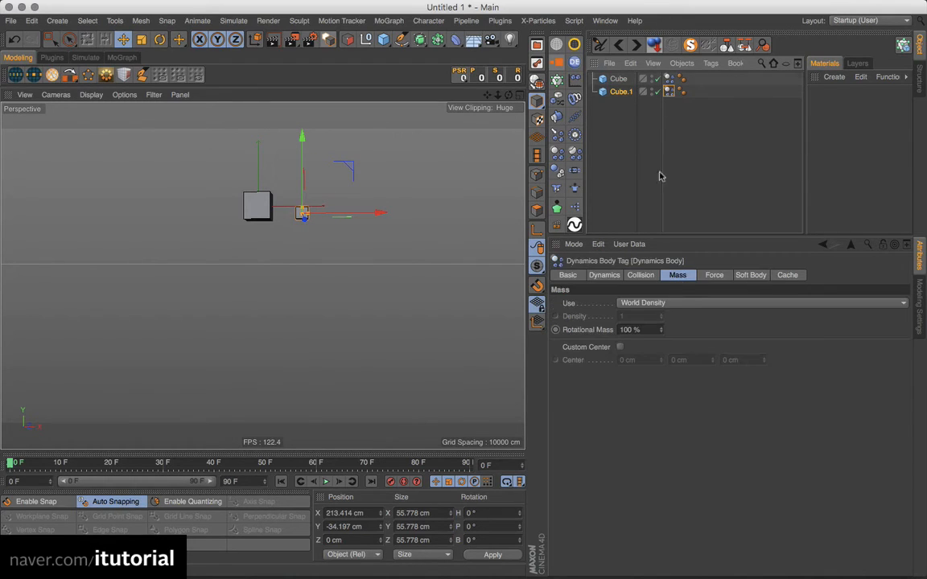
left_click(664, 302)
left_click(658, 326)
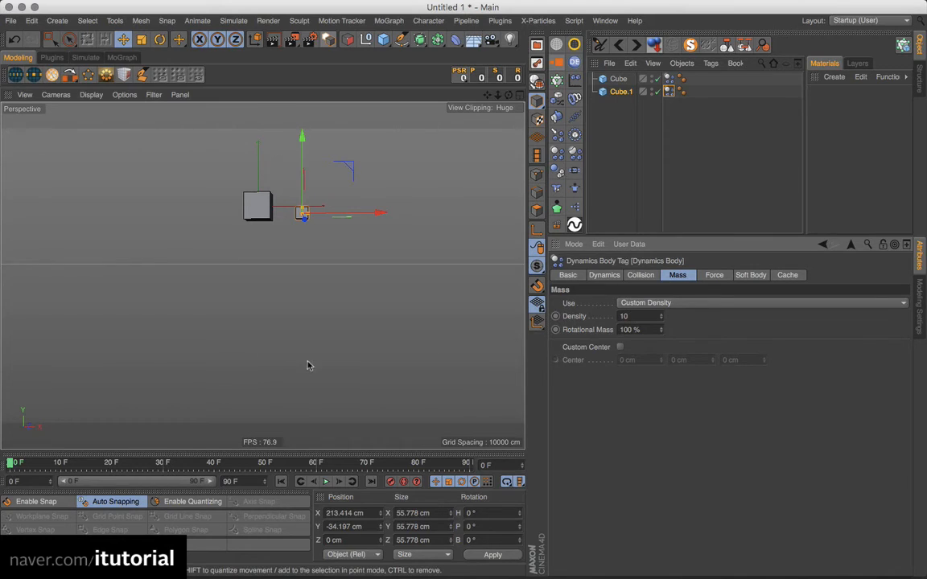
Play the simulation to frame 38 to compare the denser small cube's fall with the large cube's, and rewind to frame 0
left_click_drag(298, 228, 293, 254, "alt")
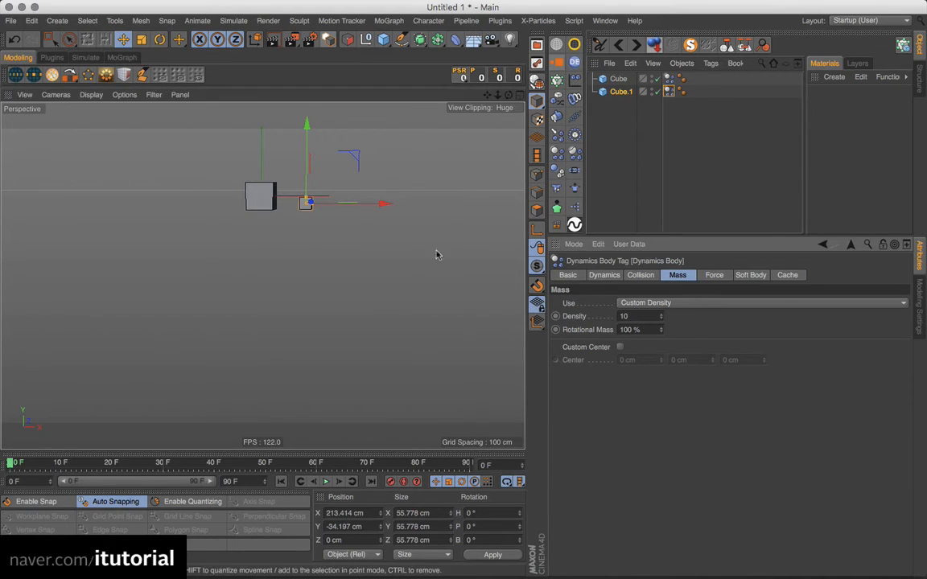
left_click(326, 481)
left_click(326, 481)
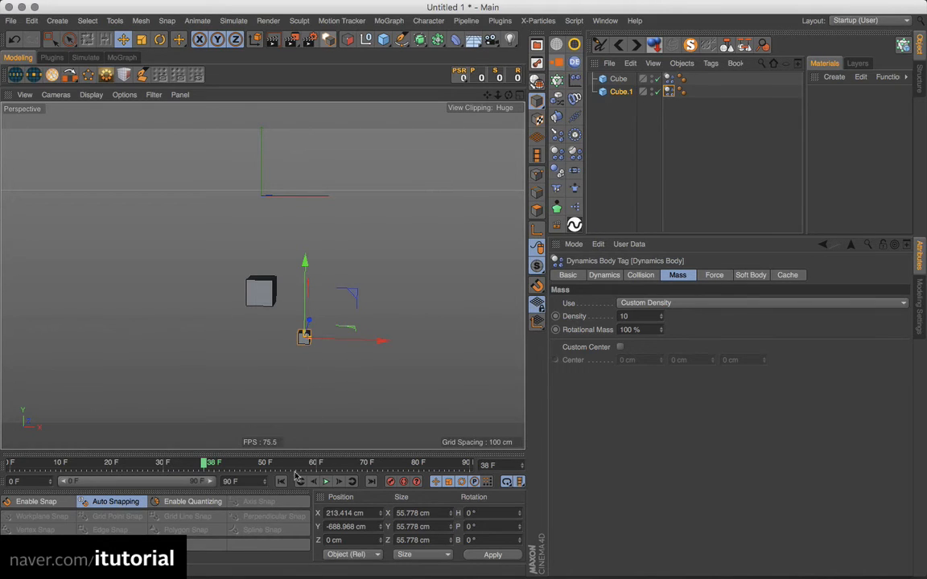
key("shift+f")
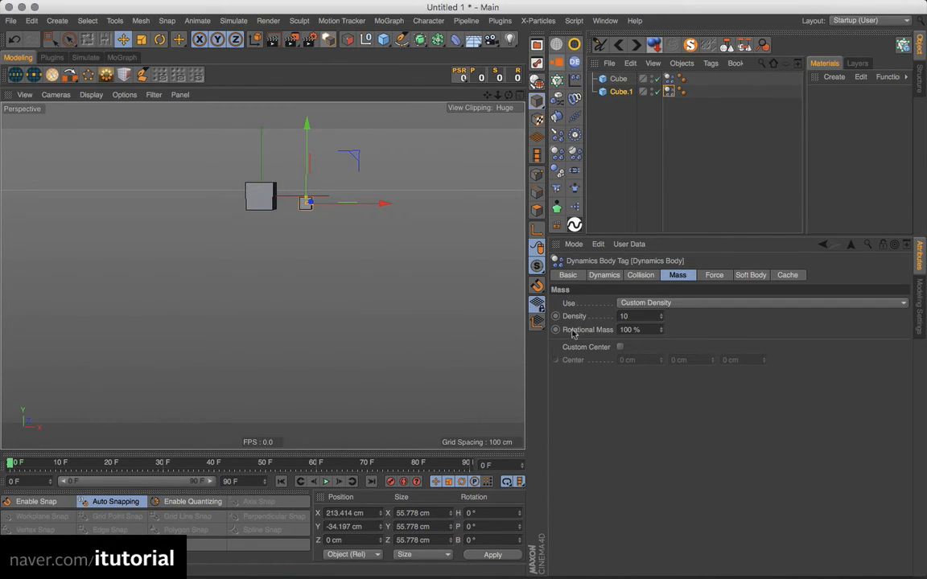
Set the large cube's Dynamics Body tag to use Custom Mass with a mass of 1
left_click_drag(311, 247, 315, 219, "alt")
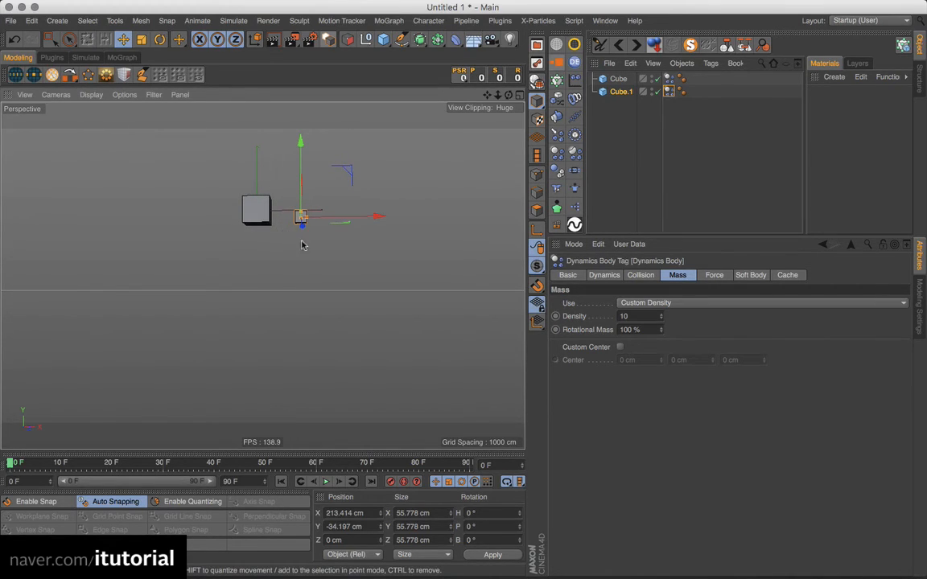
left_click_drag(282, 222, 317, 254, "alt")
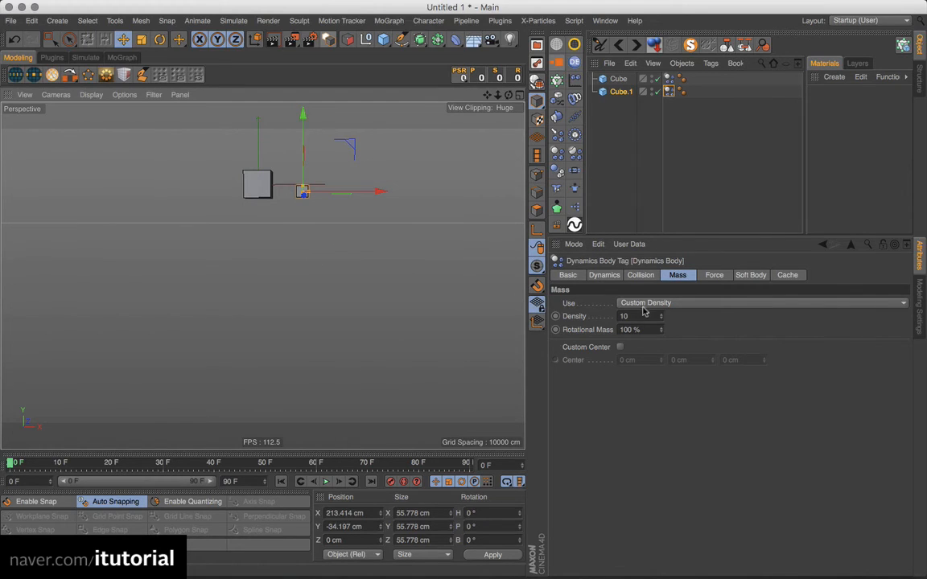
left_click(269, 193)
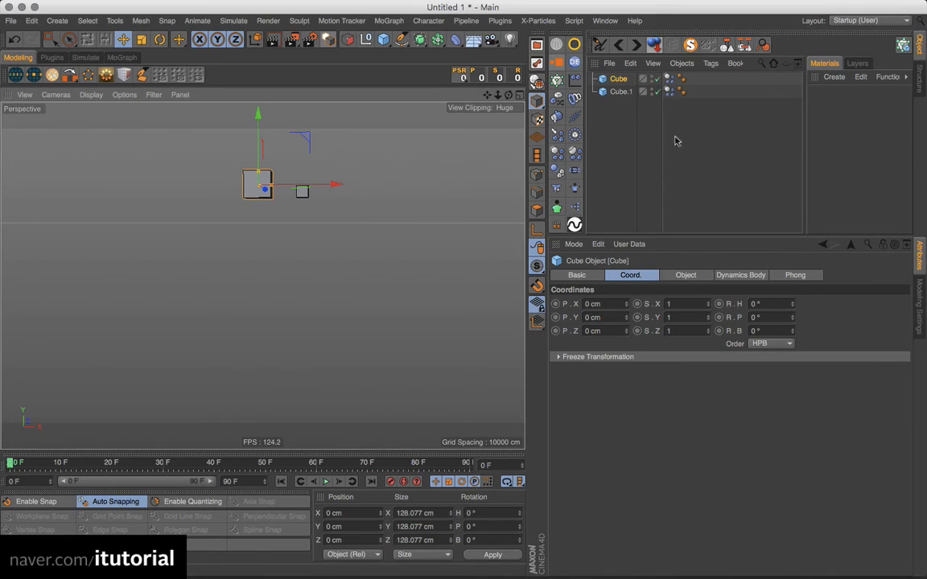
left_click(670, 79)
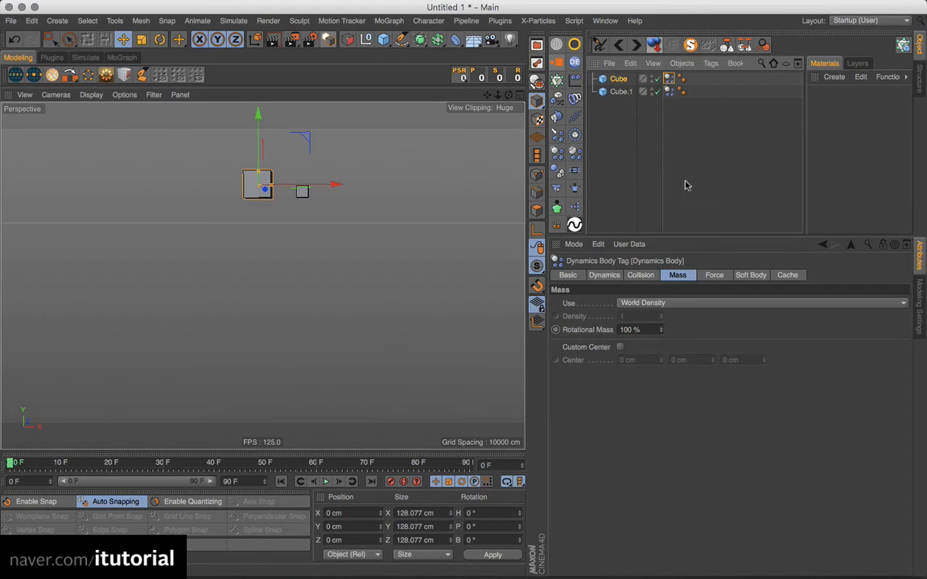
left_click(676, 302)
left_click(639, 343)
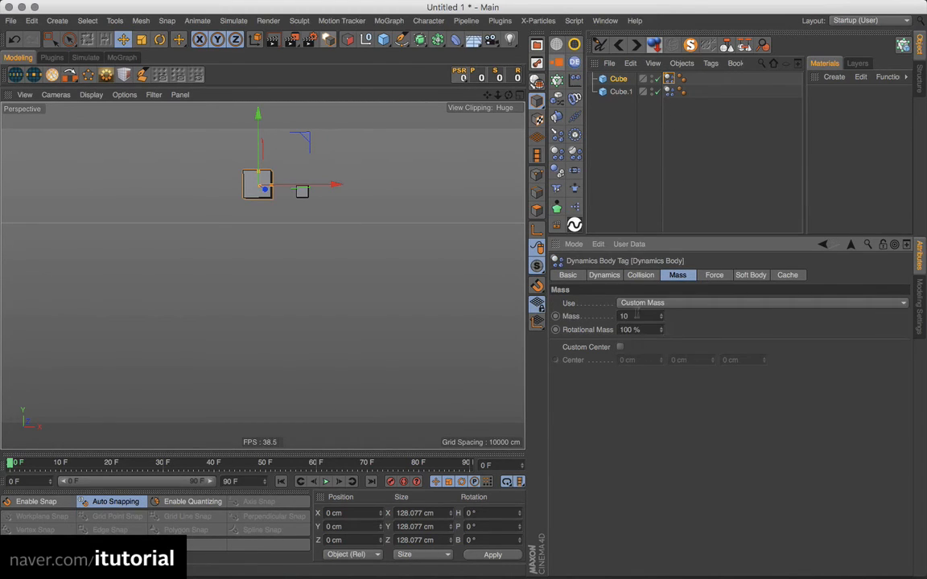
left_click_drag(633, 318, 596, 319)
type("1")
key("Return")
Set the small cube's Dynamics Body tag to use Custom Mass with a mass of 1
left_click(303, 192)
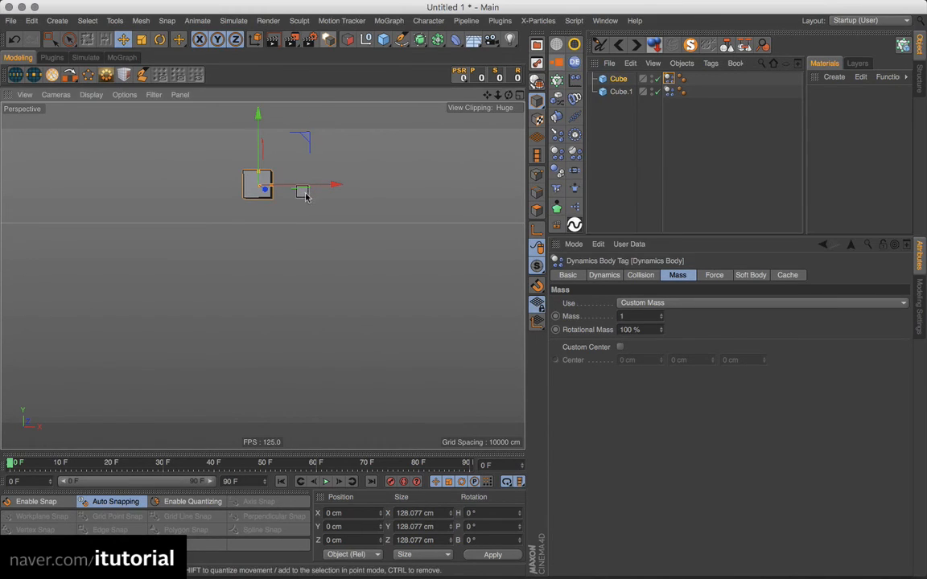
left_click(668, 90)
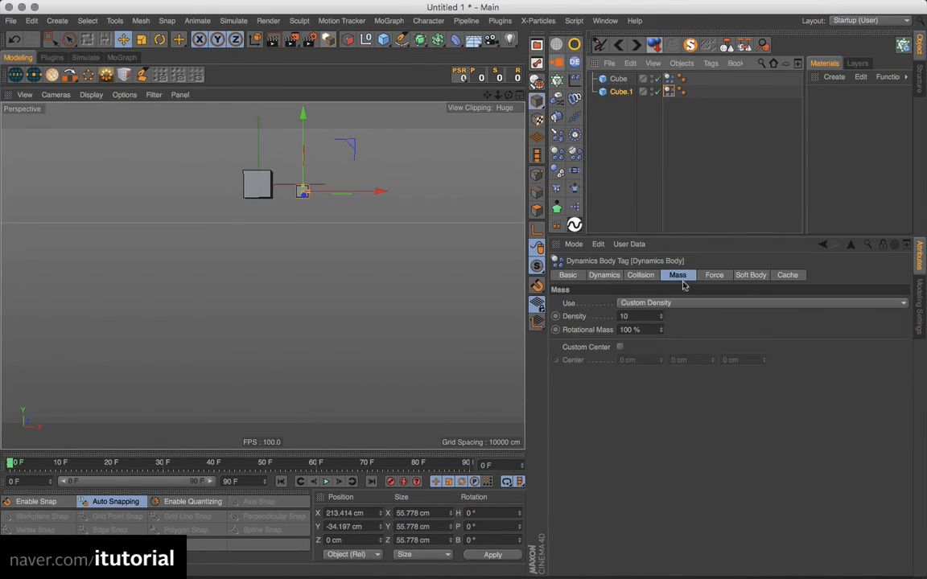
left_click(669, 304)
left_click(656, 339)
left_click_drag(634, 314, 614, 321)
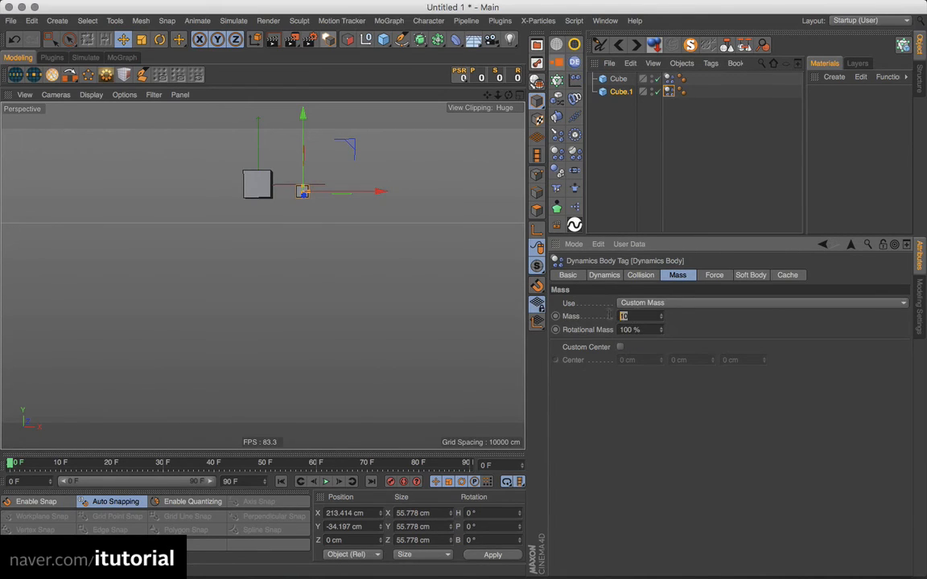
type("1")
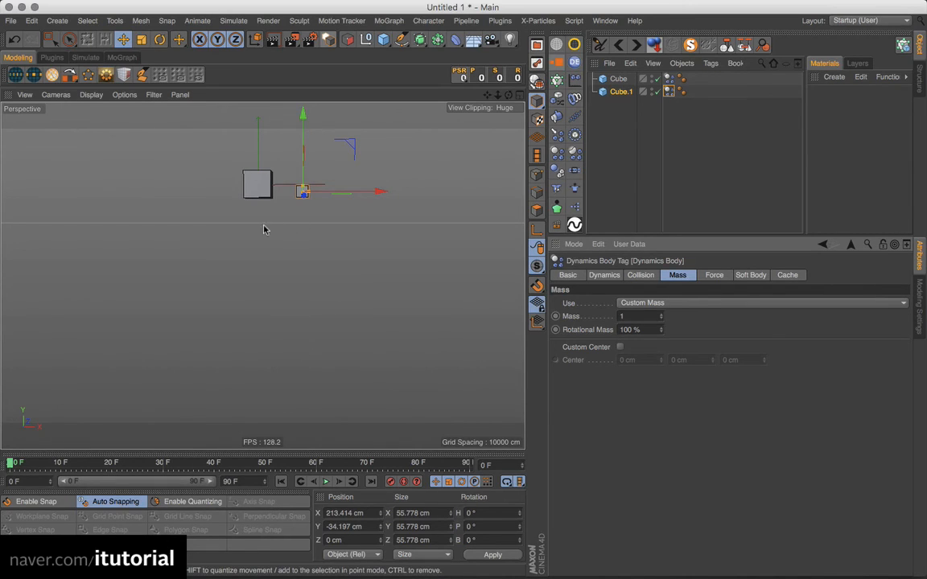
Play the simulation to frame 47 to compare the two equal-mass cubes falling, and rewind to frame 0
left_click_drag(263, 230, 267, 201, "alt")
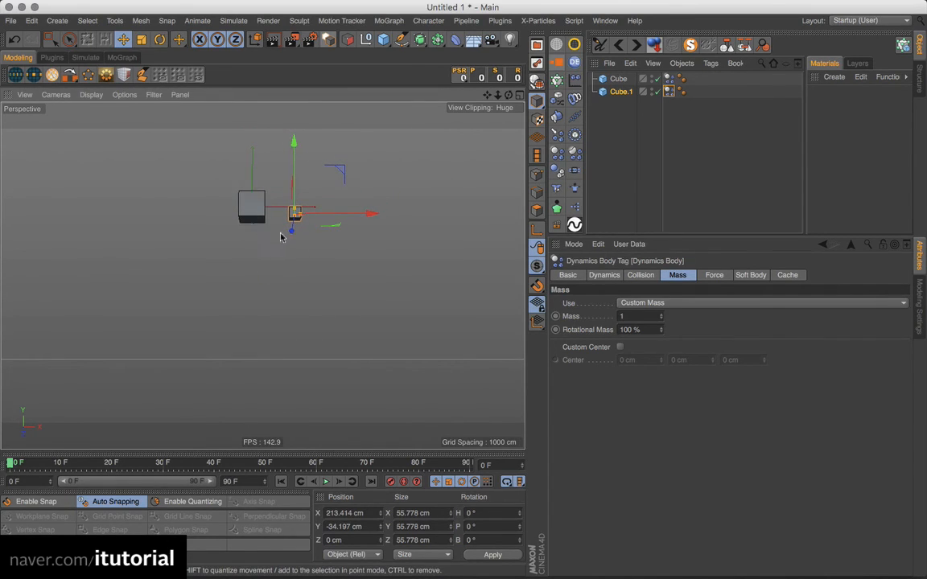
left_click_drag(280, 237, 283, 287, "alt")
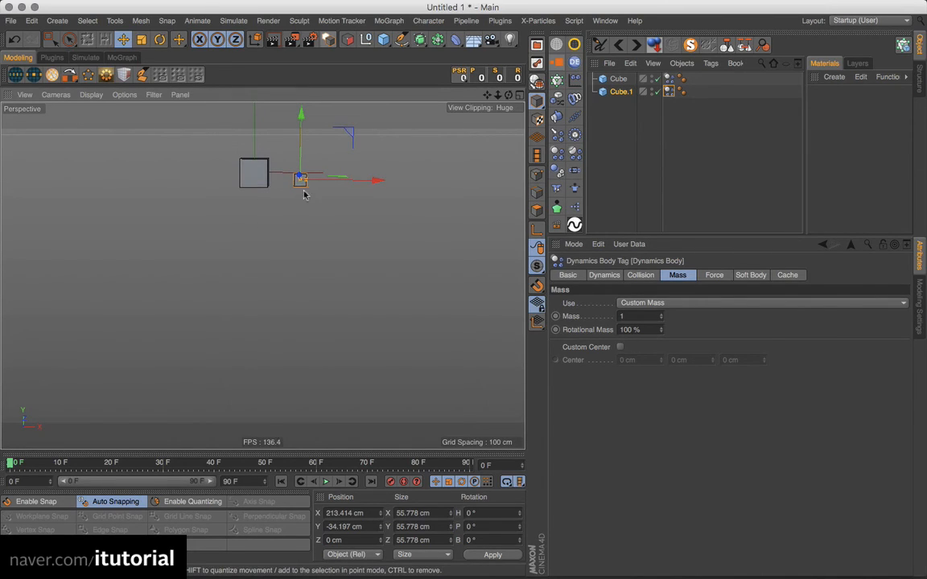
left_click(326, 481)
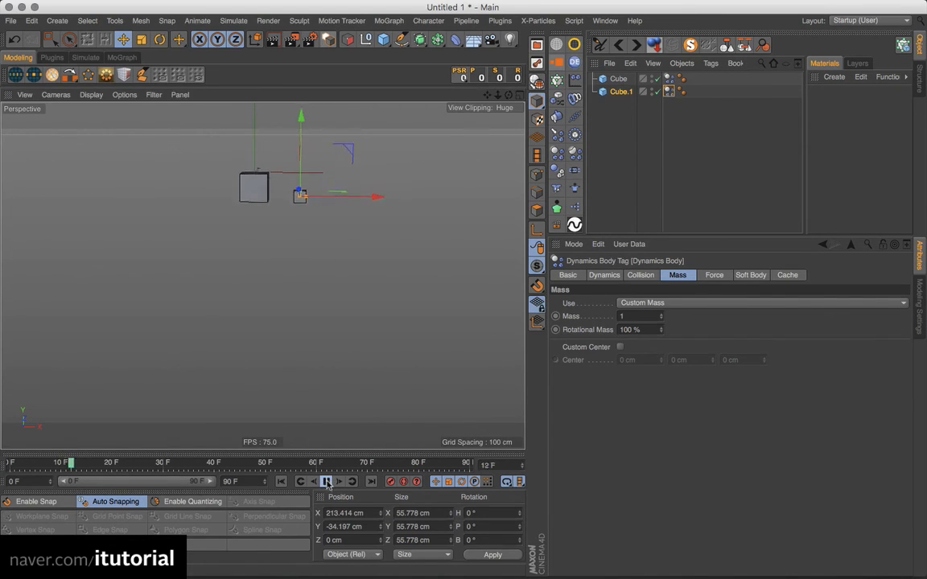
left_click(324, 481)
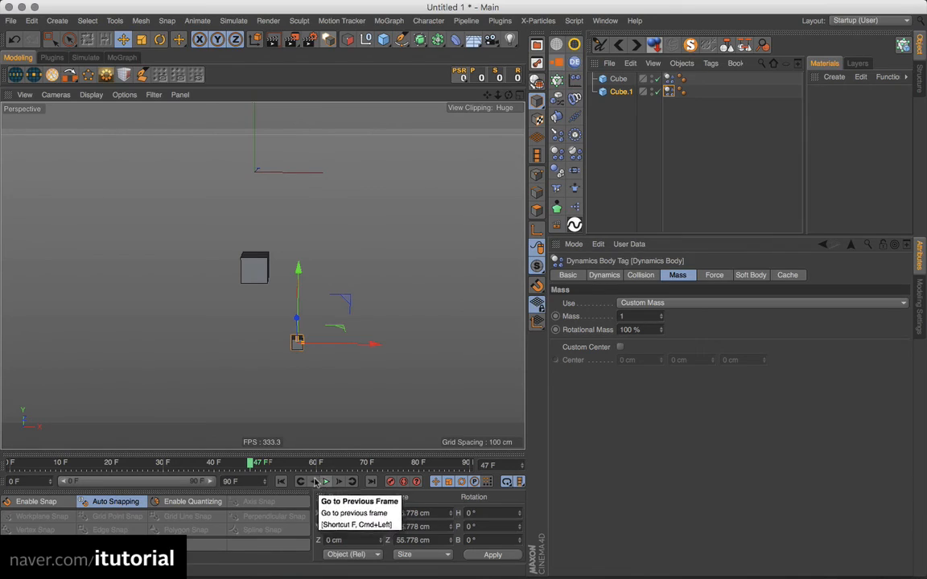
left_click(281, 481)
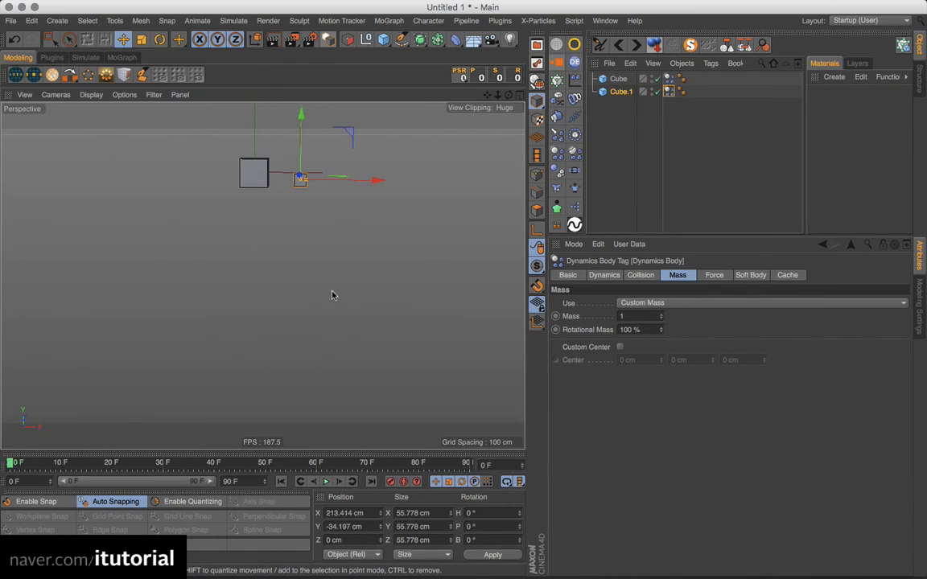